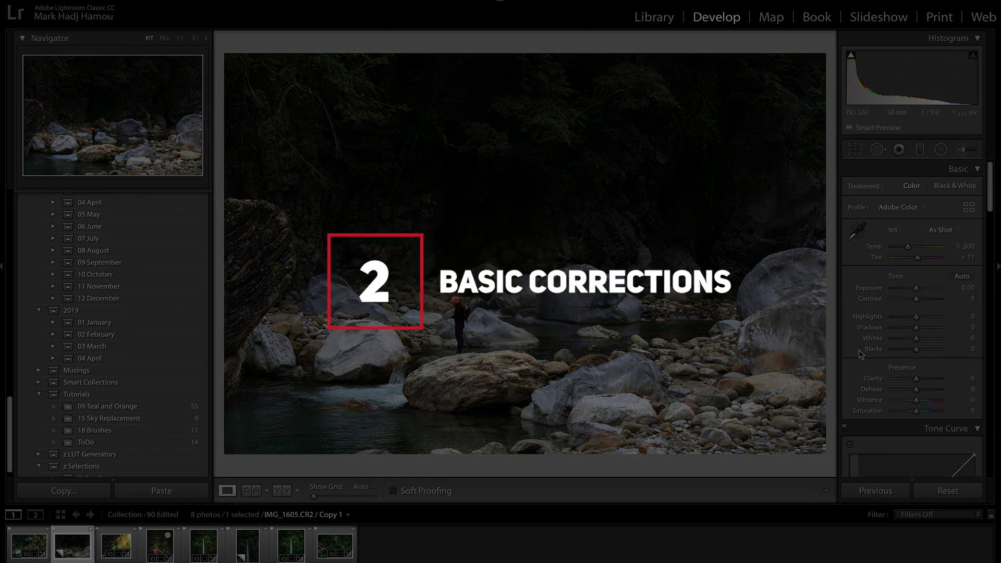
Enable the Canon lens profile corrections in Lens Corrections
{"action": "scroll", "coordinate": [858, 349], "scroll_direction": "down", "scroll_amount": 15}
{"action": "scroll", "coordinate": [859, 349], "scroll_direction": "up", "scroll_amount": 5}
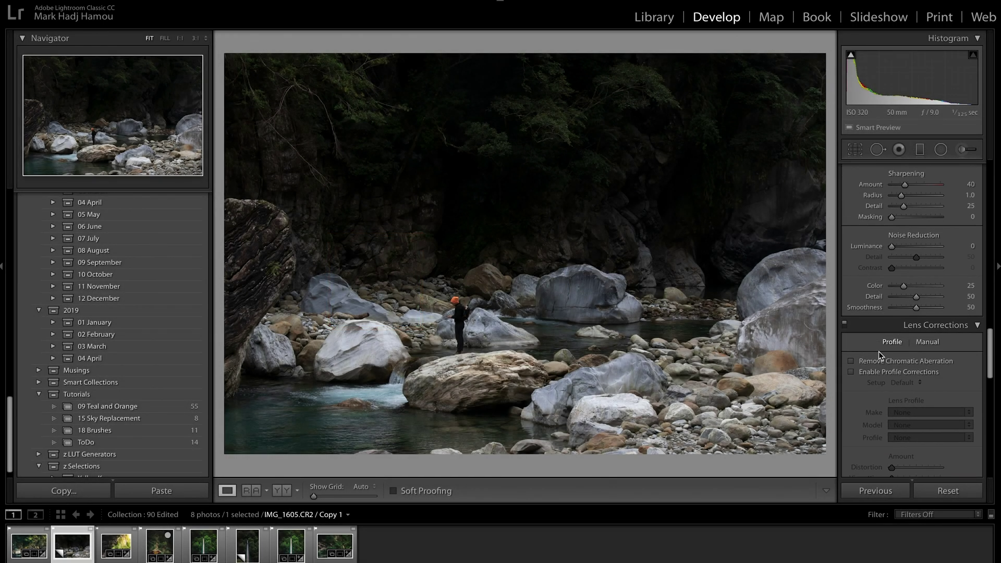
{"action": "left_click", "coordinate": [889, 373]}
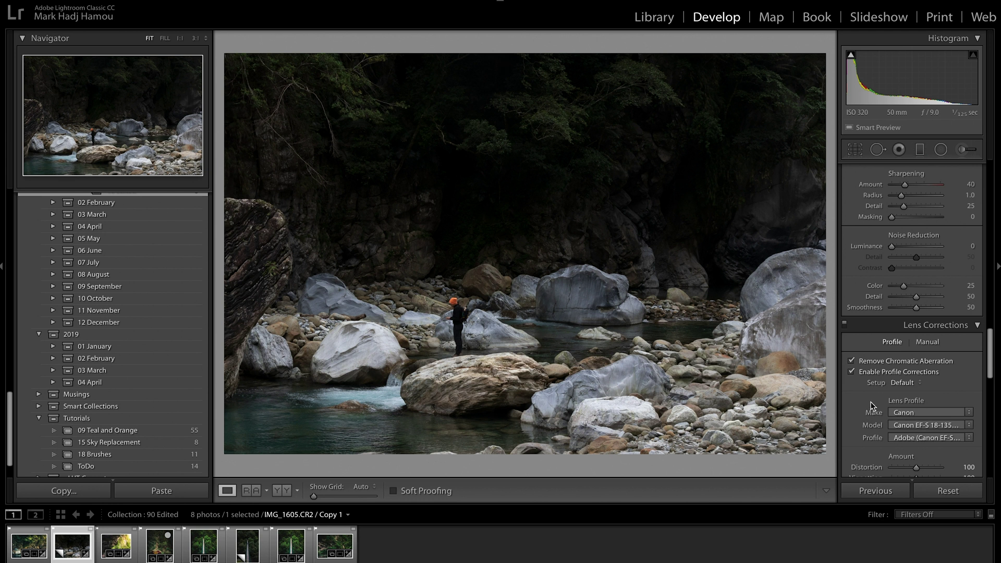
Set Highlights to −100, Shadows to +100 and Exposure to +0.60 in the Basic panel
{"action": "scroll", "coordinate": [871, 406], "scroll_direction": "up", "scroll_amount": 10}
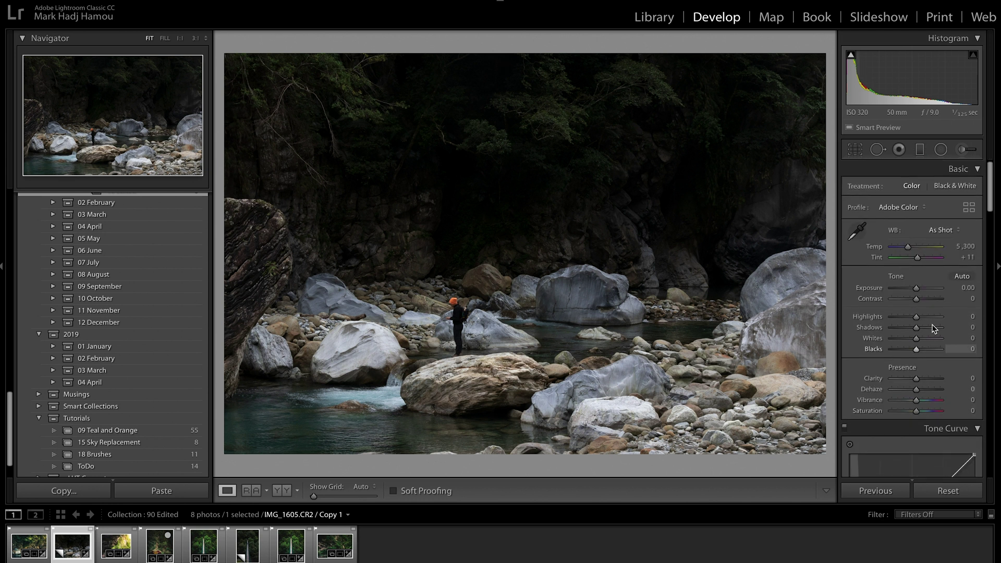
{"action": "left_click_drag", "start_coordinate": [916, 317], "coordinate": [950, 327]}
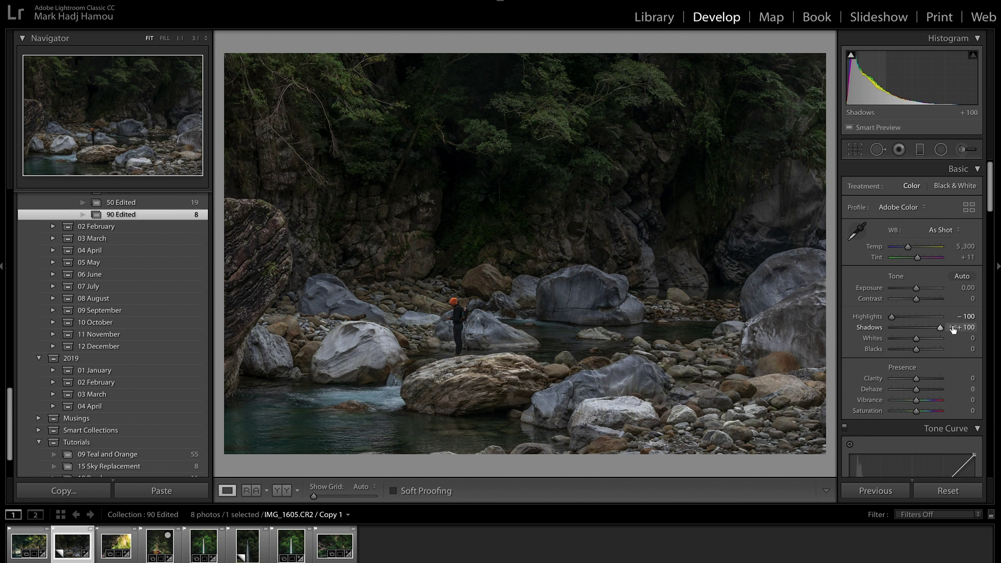
{"action": "left_click_drag", "start_coordinate": [916, 288], "coordinate": [919, 290]}
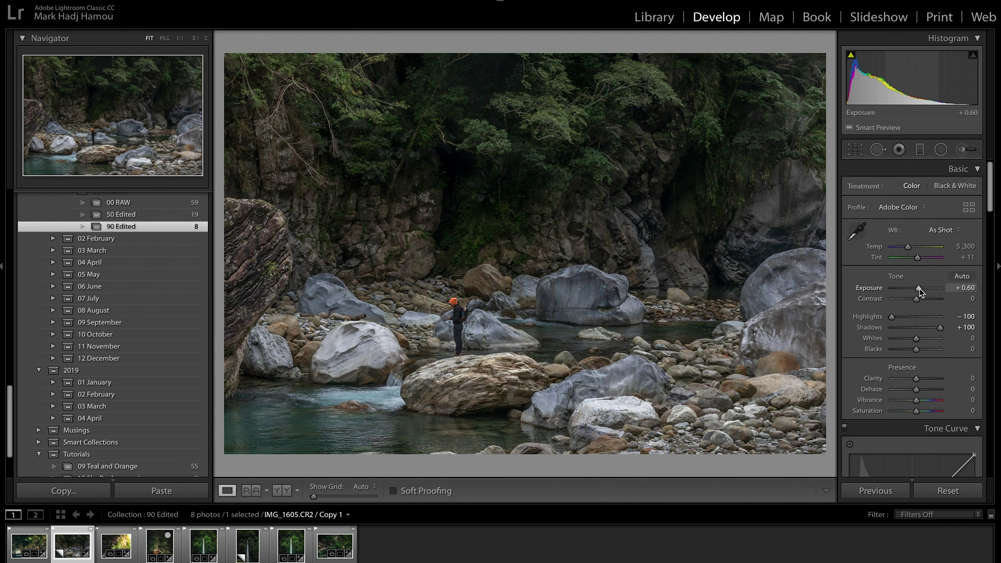
Switch white balance to Auto (Temp 5,850, Tint +14) and raise Whites to +44 using the clipping preview
{"action": "left_click", "coordinate": [949, 233]}
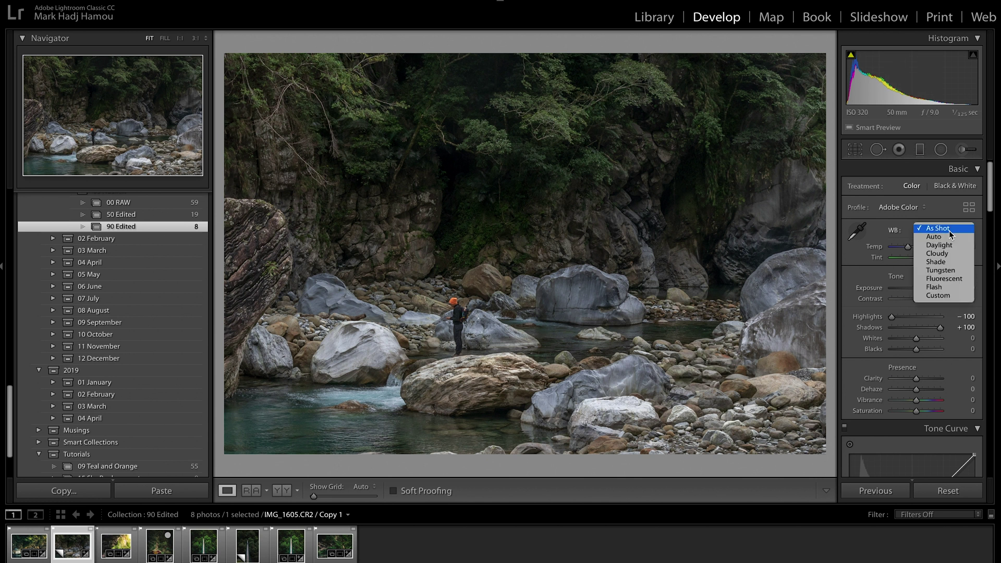
{"action": "left_click", "coordinate": [937, 237]}
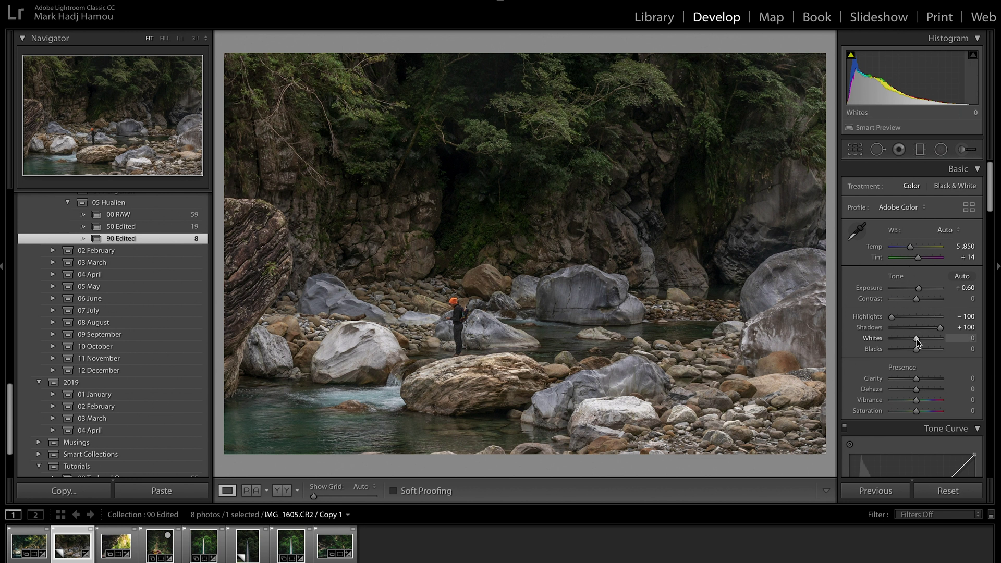
{"action": "left_click_drag", "start_coordinate": [916, 339], "coordinate": [927, 338]}
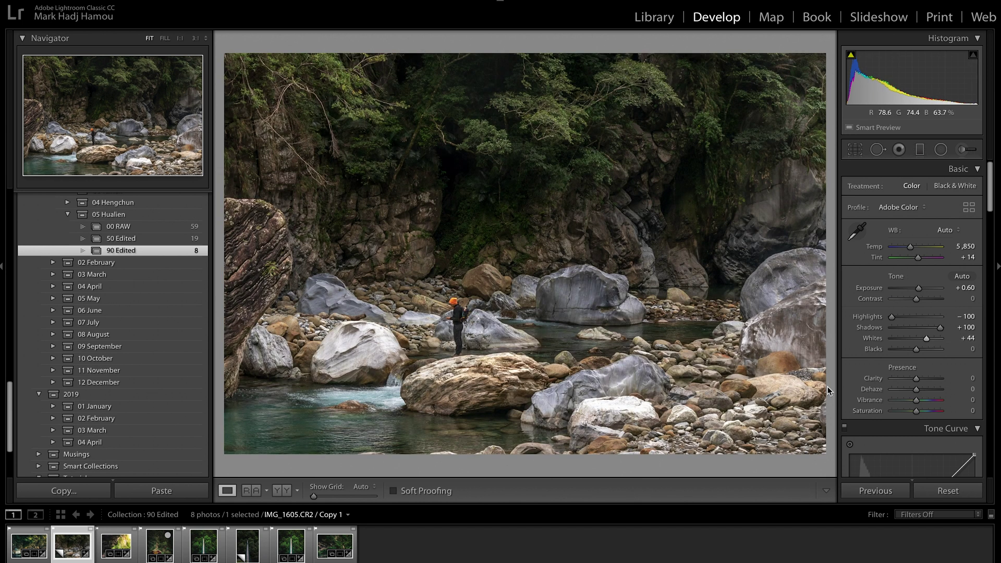
Deepen Blacks to −23 while previewing shadow clipping
{"action": "left_click", "coordinate": [915, 349], "text": "alt"}
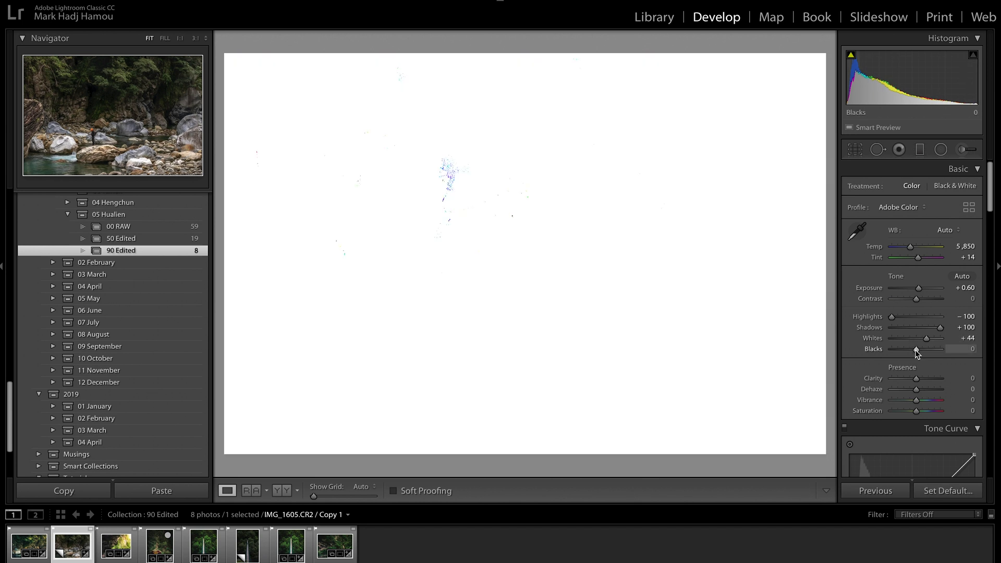
{"action": "left_click_drag", "start_coordinate": [916, 350], "coordinate": [911, 351]}
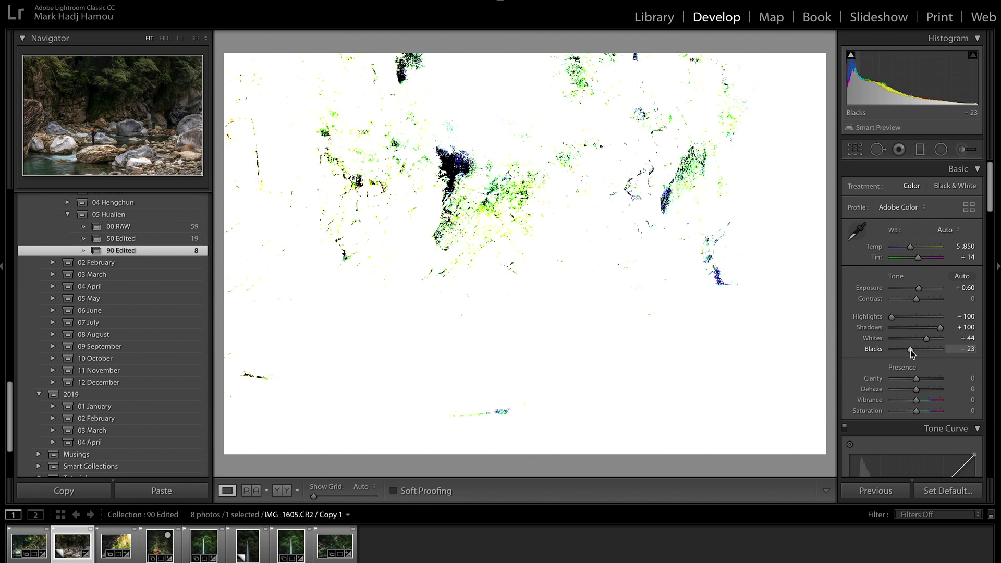
{"action": "left_click_drag", "start_coordinate": [910, 351], "coordinate": [910, 351]}
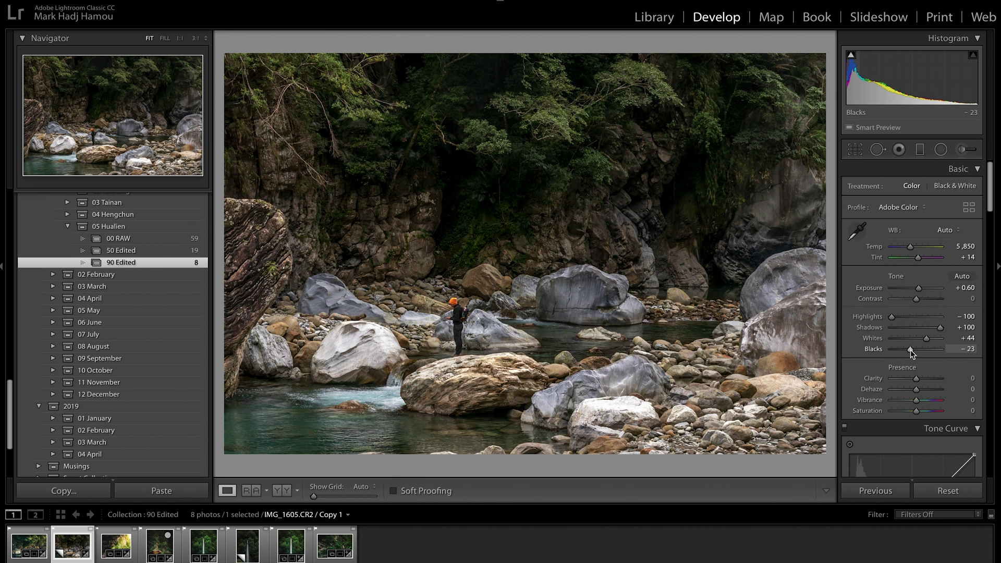
Turn on the Histogram's shadow clipping warning so clipped areas show blue
{"action": "left_click", "coordinate": [852, 57]}
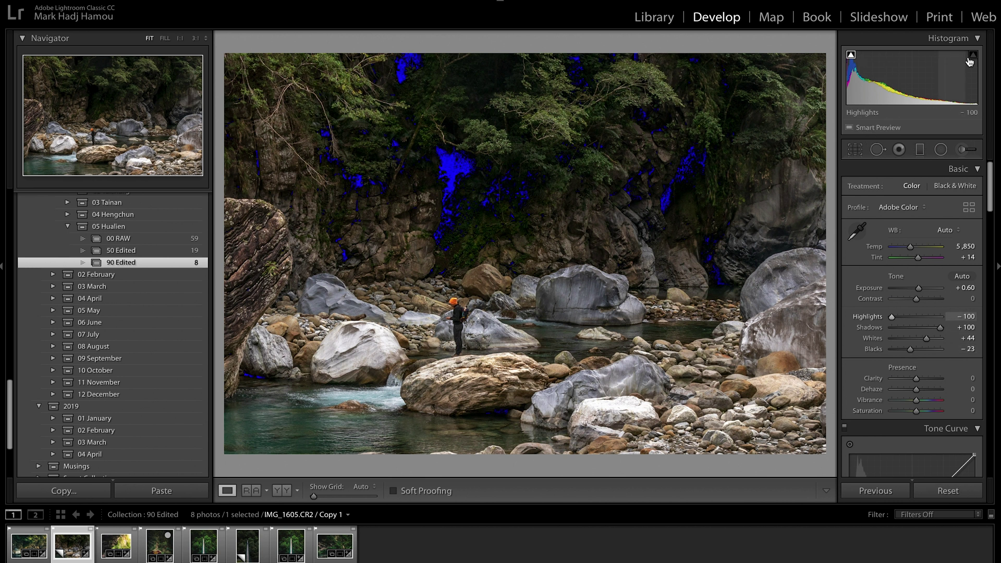
{"action": "mouse_move", "coordinate": [973, 62]}
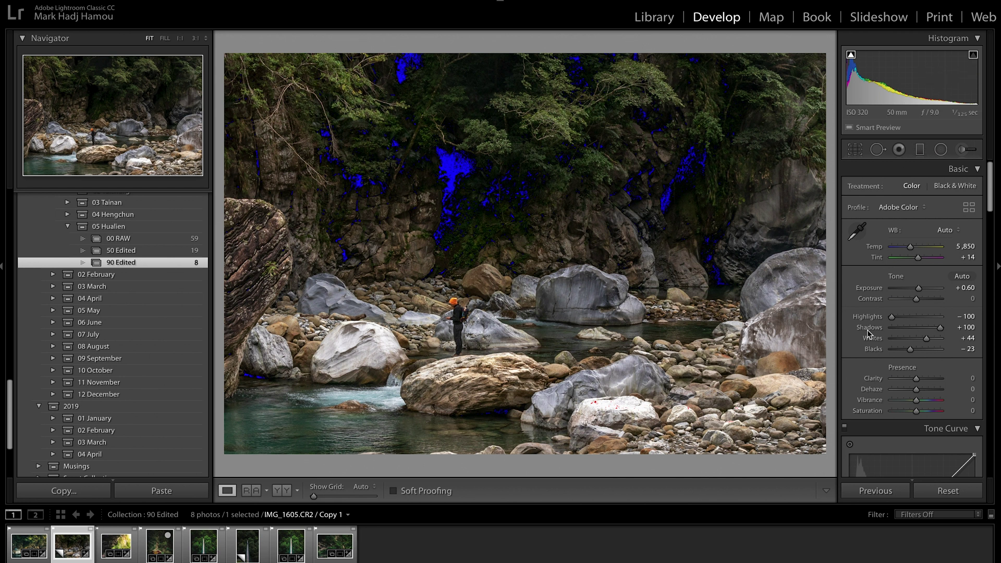
{"action": "scroll", "coordinate": [869, 333], "scroll_direction": "down", "scroll_amount": 4}
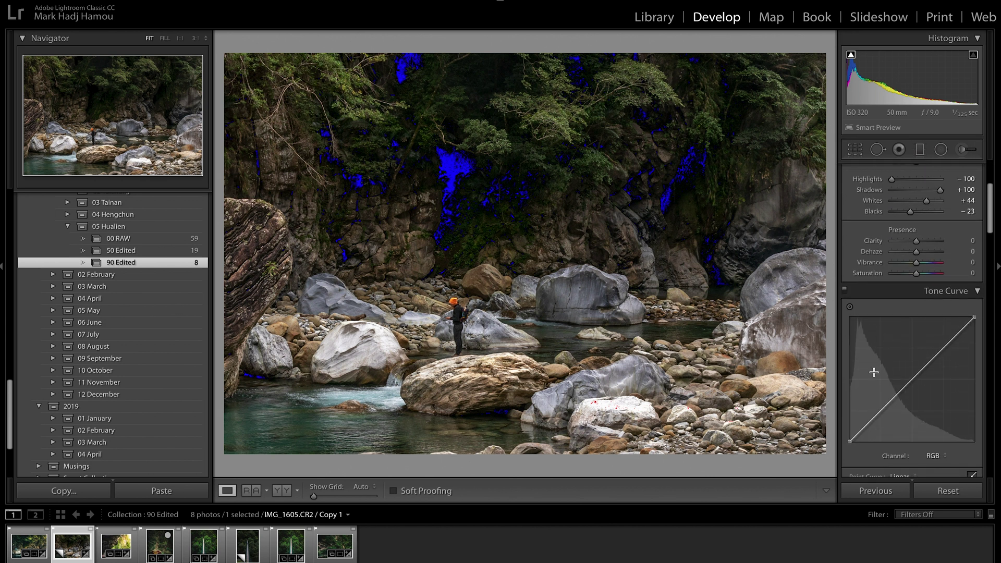
Add shadow, midtone and highlight points, lift the black point to 2.7 %, and raise the highlights
{"action": "left_click", "coordinate": [882, 409], "text": "alt"}
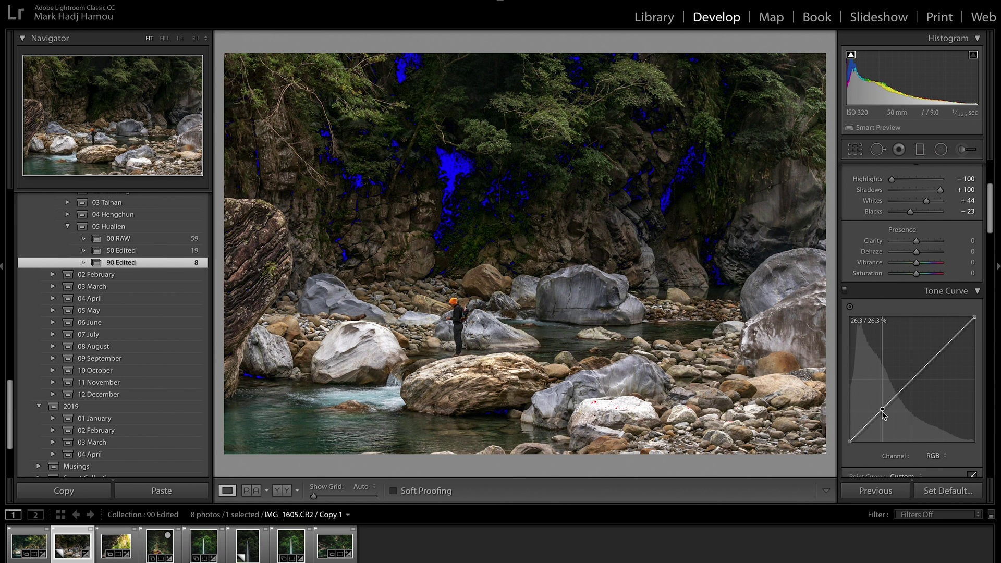
{"action": "left_click", "coordinate": [913, 379]}
{"action": "left_click", "coordinate": [943, 348]}
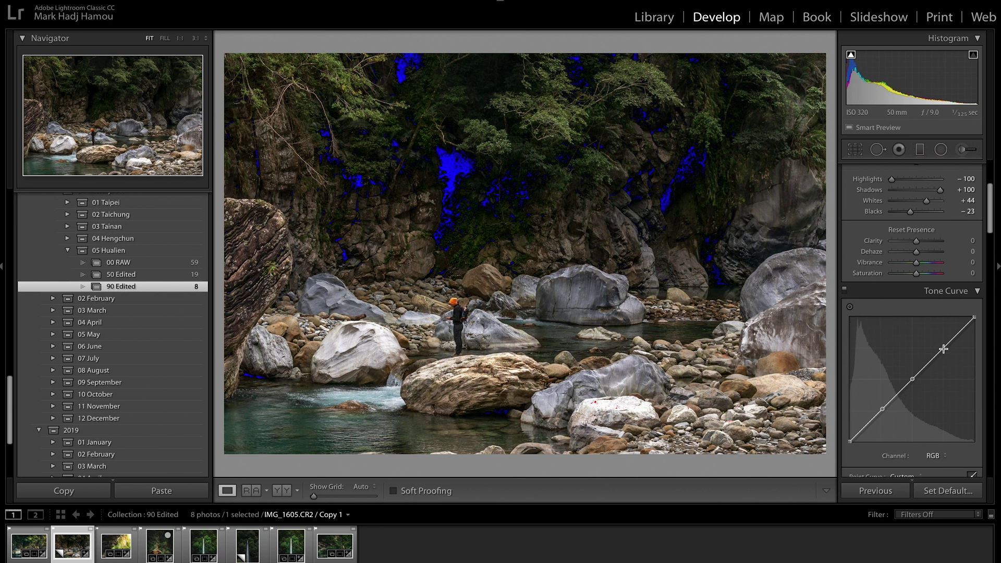
{"action": "left_click_drag", "start_coordinate": [850, 442], "coordinate": [848, 439]}
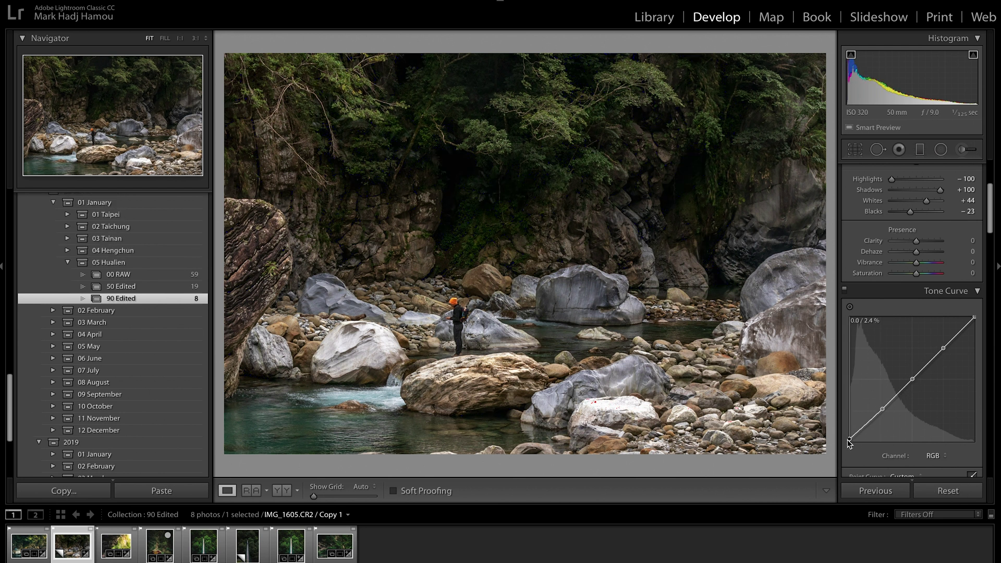
{"action": "left_click_drag", "start_coordinate": [882, 409], "coordinate": [885, 410]}
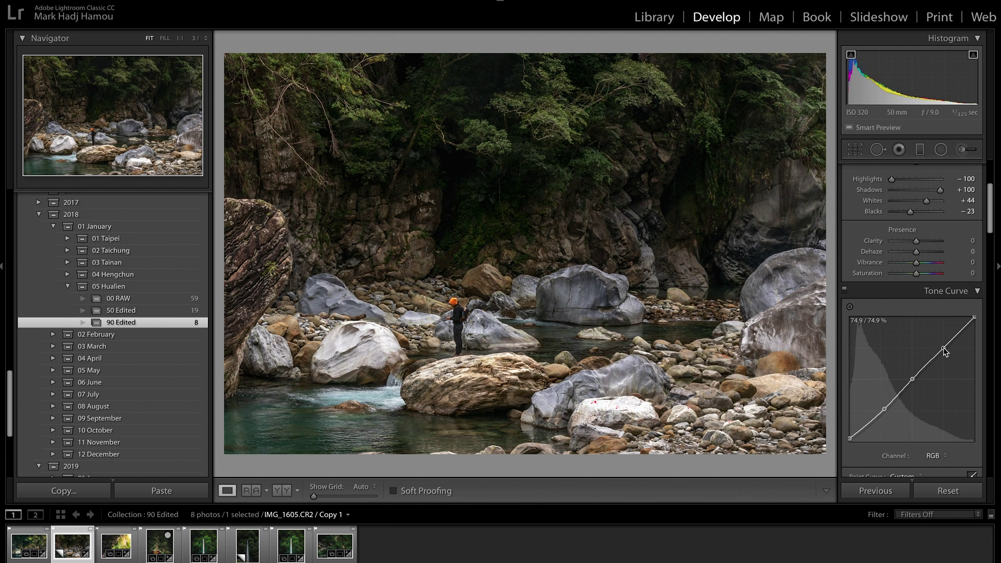
{"action": "left_click_drag", "start_coordinate": [944, 349], "coordinate": [943, 345]}
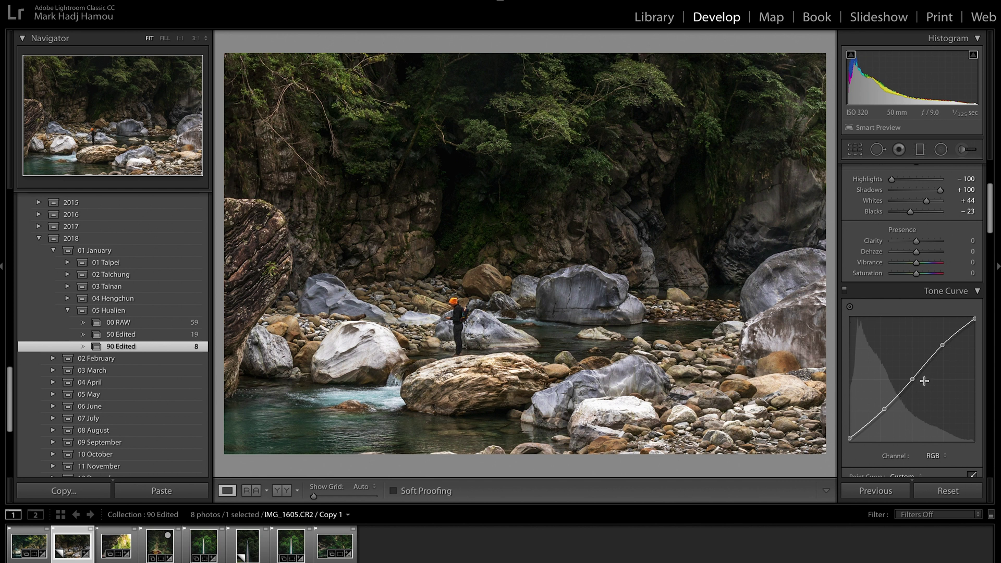
{"action": "scroll", "coordinate": [933, 375], "scroll_direction": "up", "scroll_amount": 4}
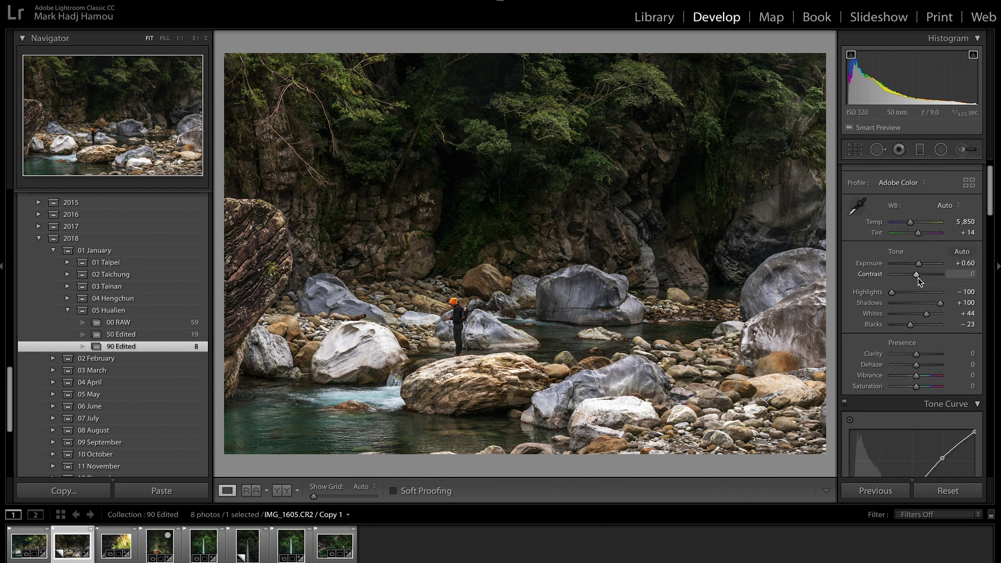
Set Contrast +31, Clarity +24, Vibrance +31 and Saturation −13 in the Basic panel
{"action": "left_click_drag", "start_coordinate": [918, 279], "coordinate": [925, 276]}
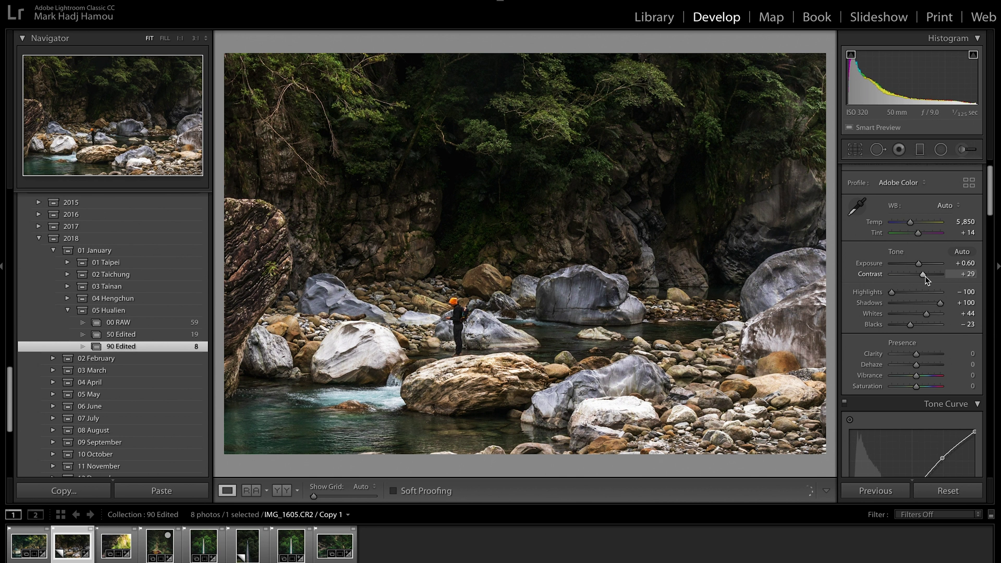
{"action": "left_click_drag", "start_coordinate": [924, 276], "coordinate": [925, 277]}
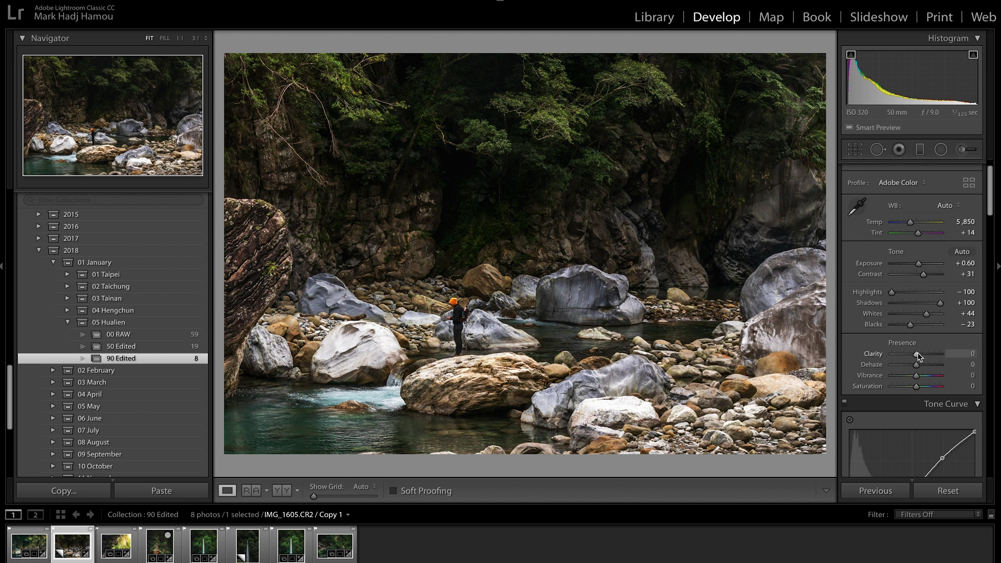
{"action": "left_click_drag", "start_coordinate": [918, 352], "coordinate": [924, 353]}
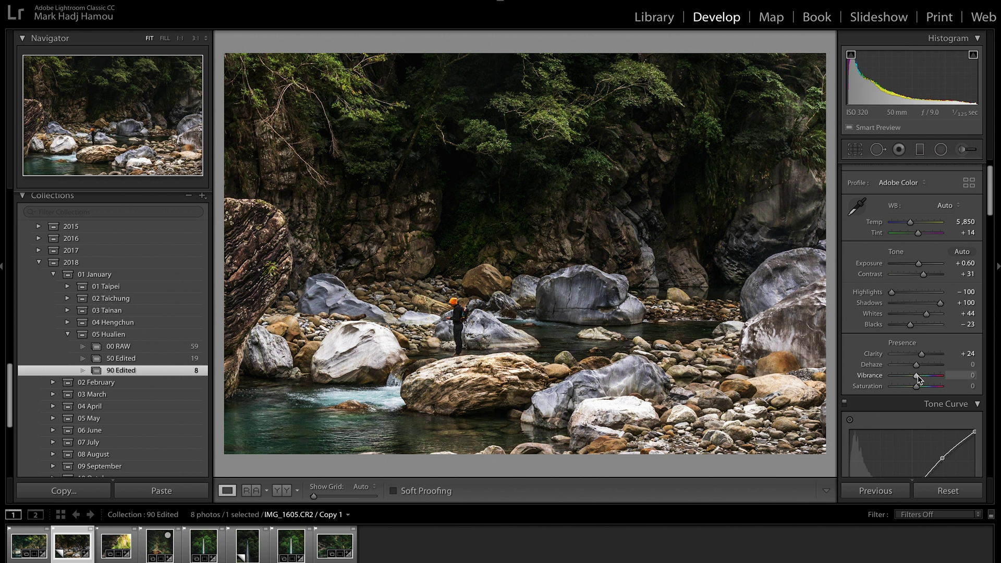
{"action": "left_click_drag", "start_coordinate": [916, 376], "coordinate": [922, 377]}
{"action": "left_click_drag", "start_coordinate": [921, 377], "coordinate": [924, 375]}
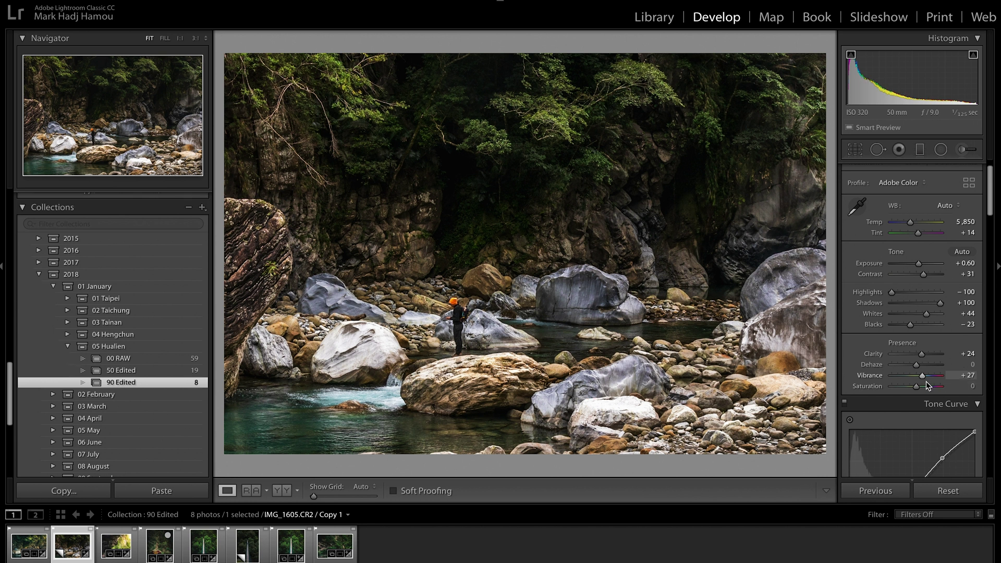
{"action": "left_click_drag", "start_coordinate": [917, 388], "coordinate": [913, 388]}
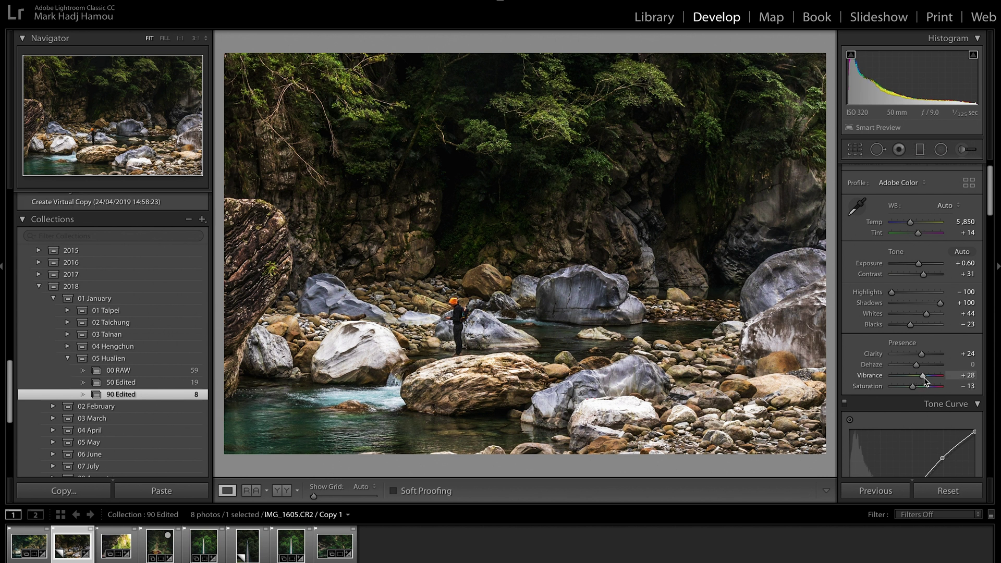
{"action": "left_click_drag", "start_coordinate": [924, 378], "coordinate": [925, 379]}
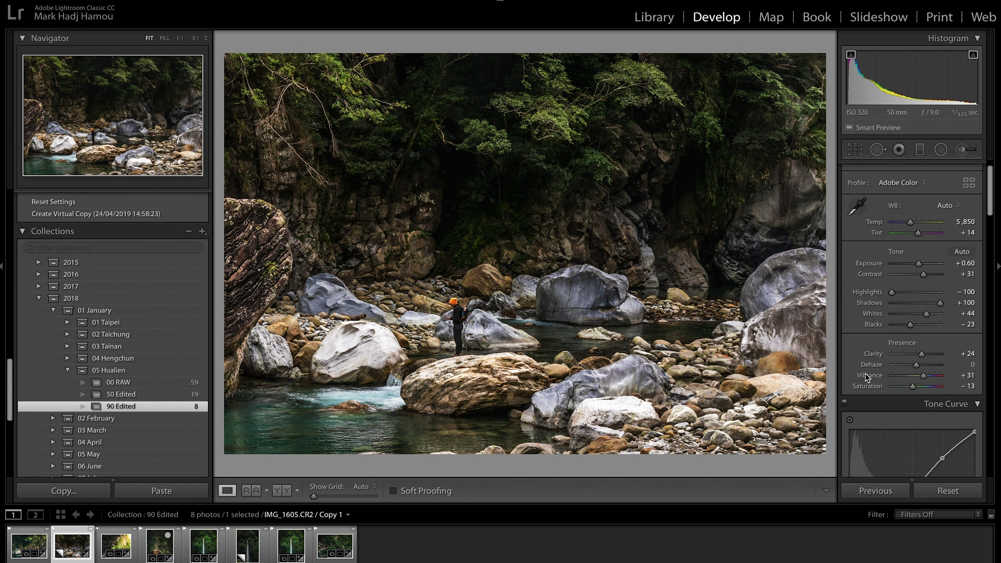
{"action": "scroll", "coordinate": [866, 376], "scroll_direction": "down", "scroll_amount": 20}
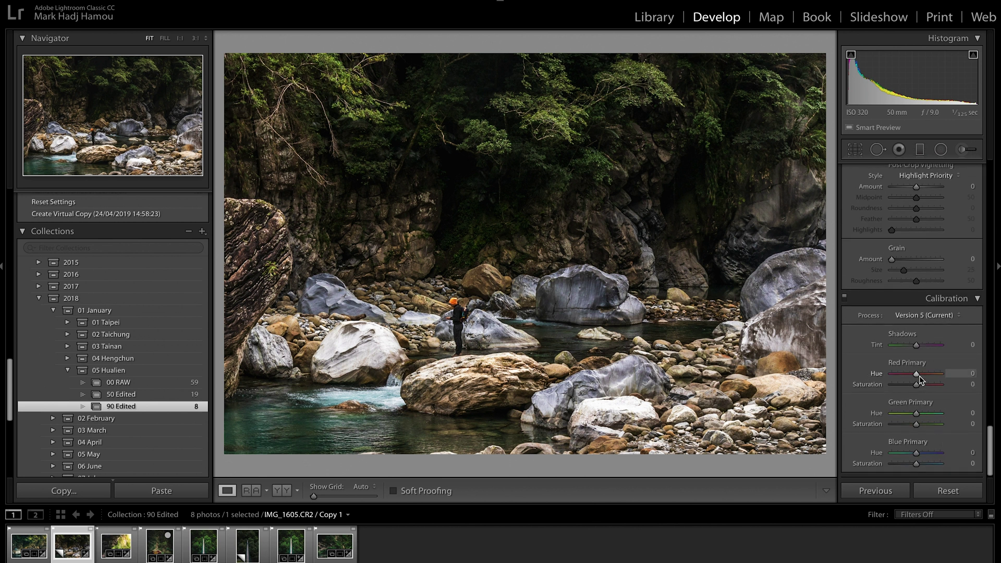
Set Calibration Red Primary Hue to +25 and Blue Primary Hue to −35
{"action": "left_click_drag", "start_coordinate": [918, 375], "coordinate": [923, 375]}
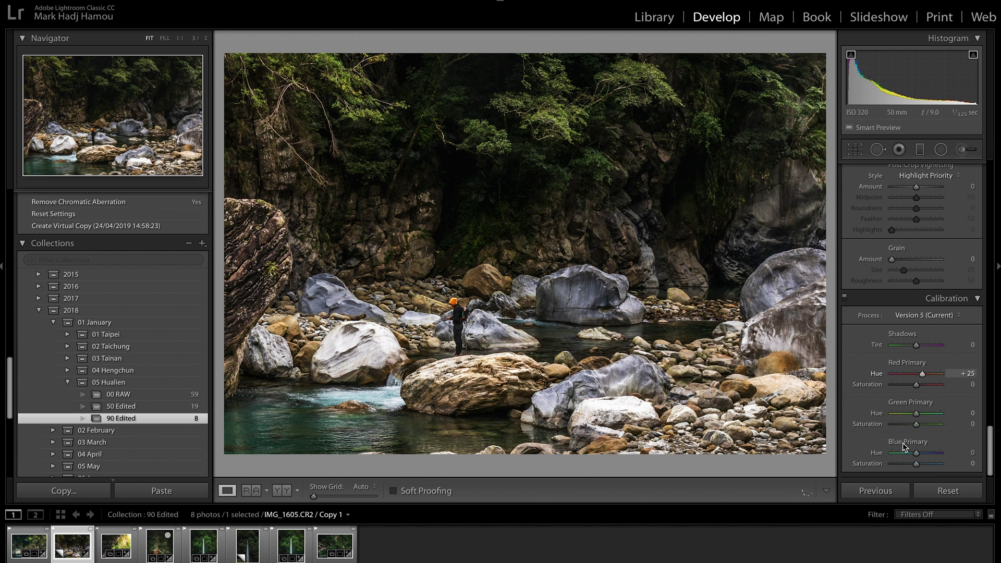
{"action": "left_click_drag", "start_coordinate": [915, 453], "coordinate": [907, 455]}
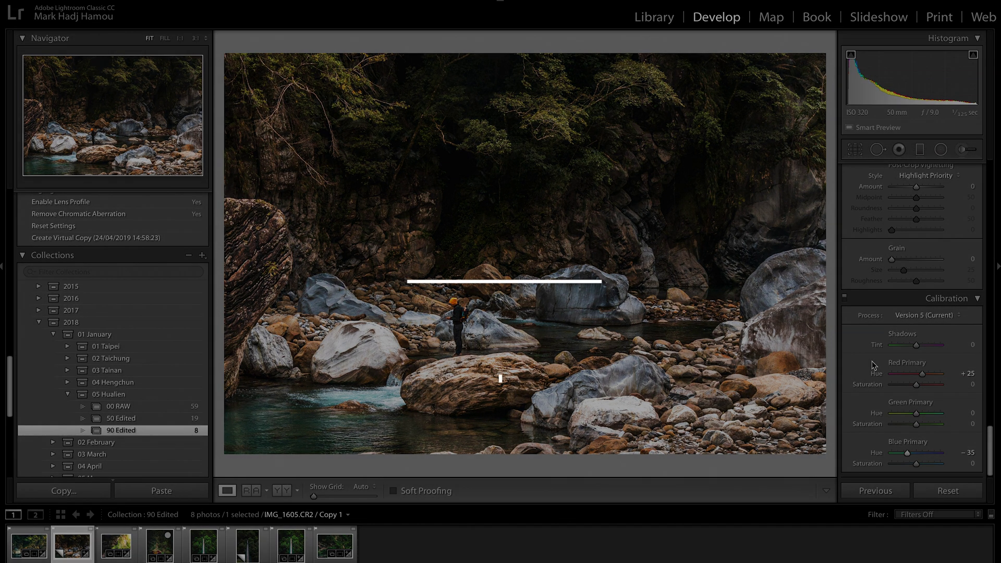
Draw a Radial Filter ellipse from the top-right corner and reset its exposure
{"action": "scroll", "coordinate": [871, 361], "scroll_direction": "up", "scroll_amount": 15}
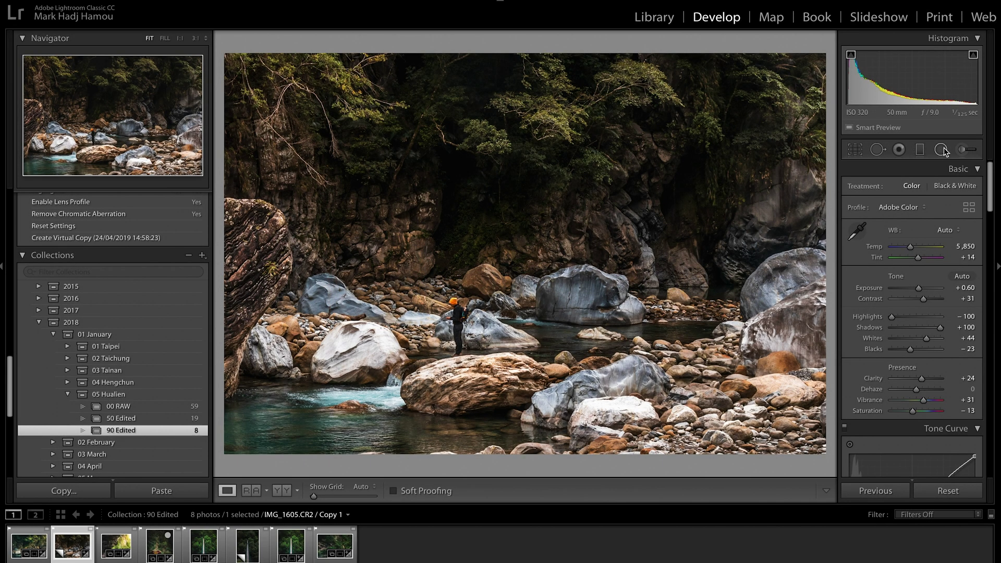
{"action": "left_click", "coordinate": [941, 149]}
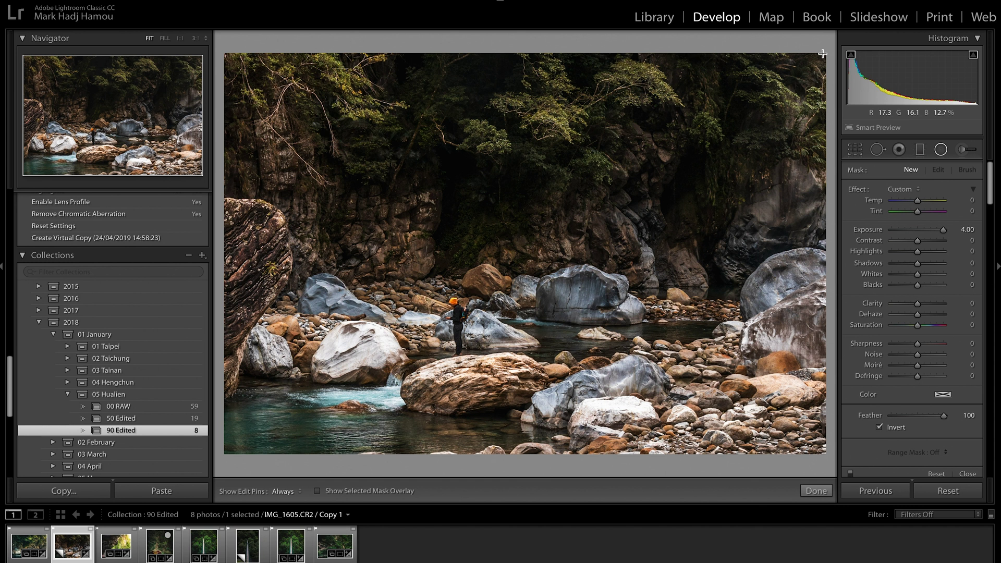
{"action": "left_click_drag", "start_coordinate": [822, 53], "coordinate": [415, 455]}
{"action": "double_click", "coordinate": [877, 230]}
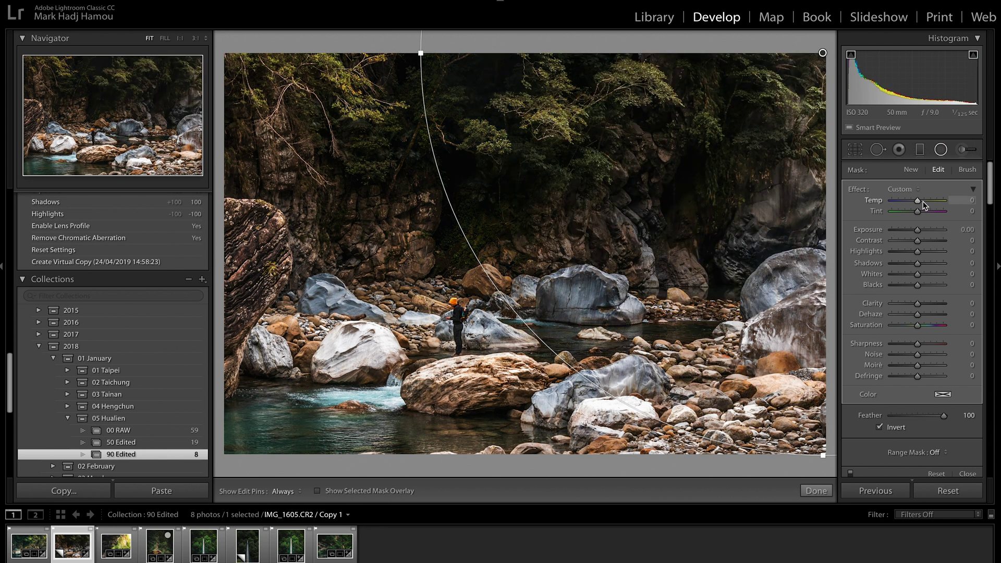
Give the radial filter Temp 43, Exposure 0.98, Dehaze −7 and Saturation −28, then finish
{"action": "left_click_drag", "start_coordinate": [926, 202], "coordinate": [929, 202]}
{"action": "left_click_drag", "start_coordinate": [929, 201], "coordinate": [926, 230]}
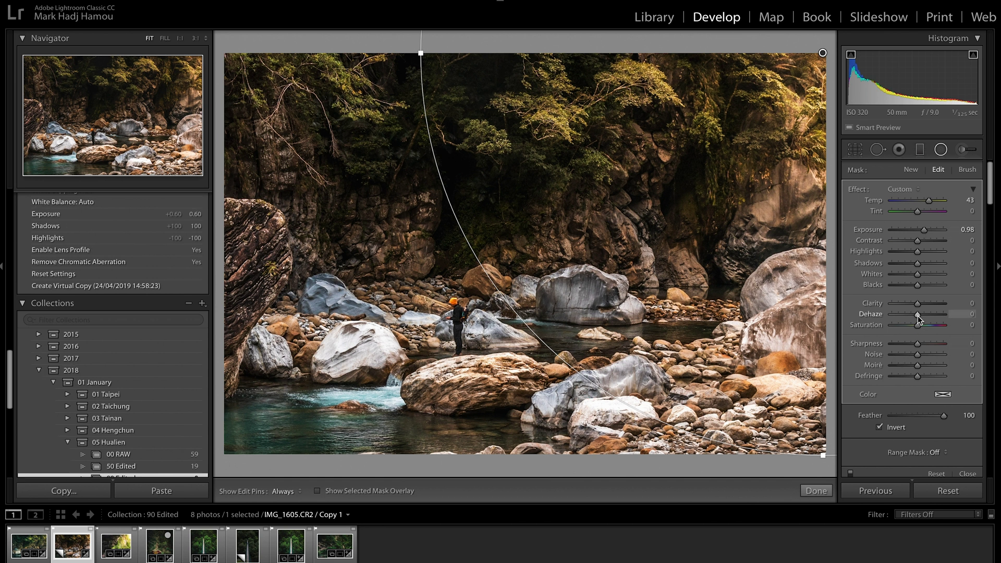
{"action": "left_click_drag", "start_coordinate": [917, 315], "coordinate": [906, 317]}
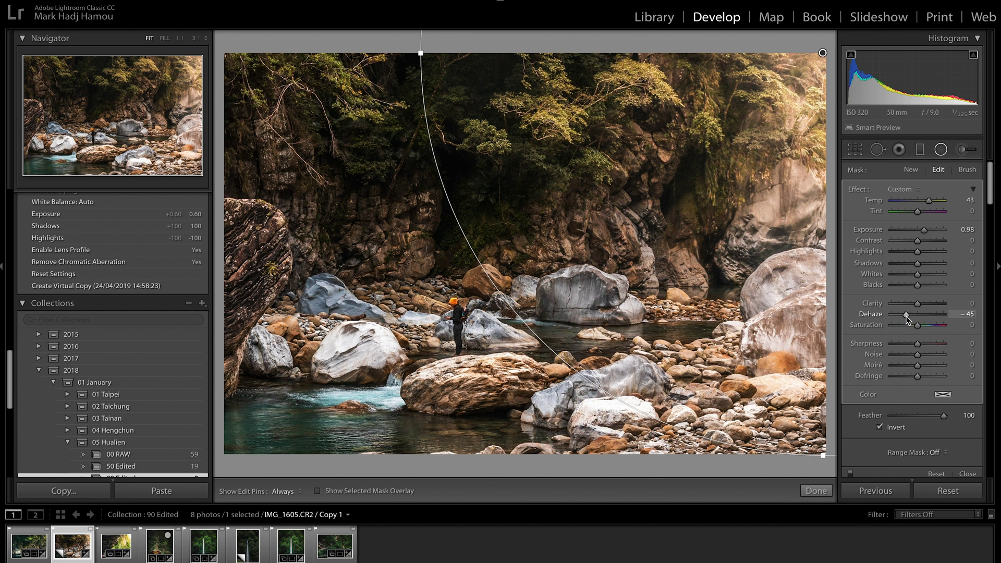
{"action": "left_click_drag", "start_coordinate": [909, 316], "coordinate": [916, 317]}
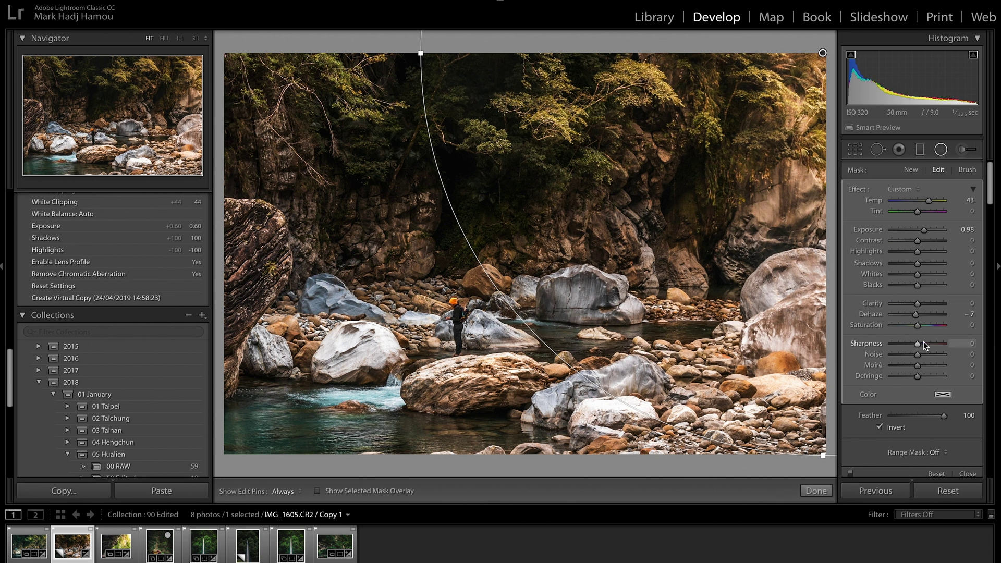
{"action": "left_click_drag", "start_coordinate": [918, 327], "coordinate": [908, 326]}
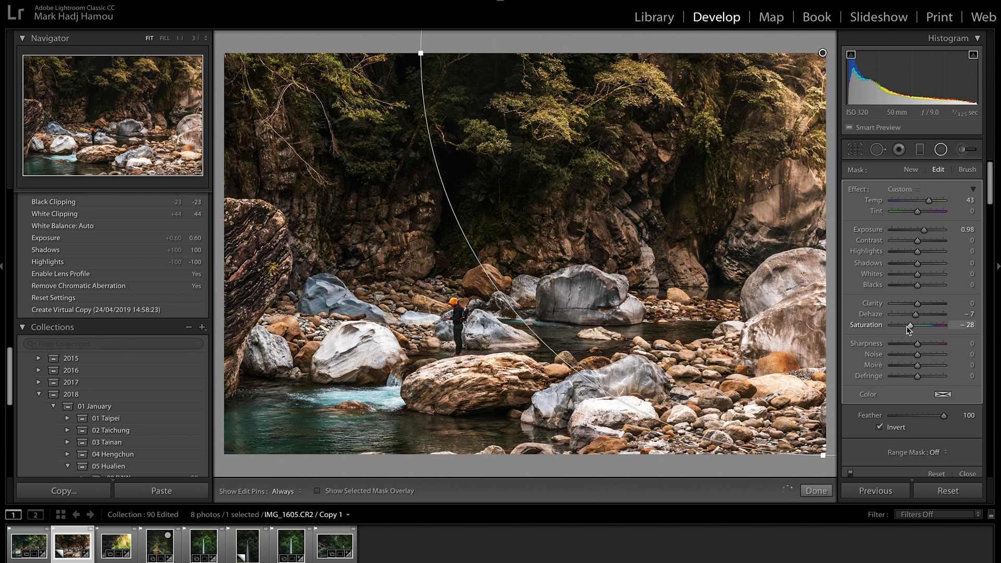
{"action": "left_click", "coordinate": [816, 491]}
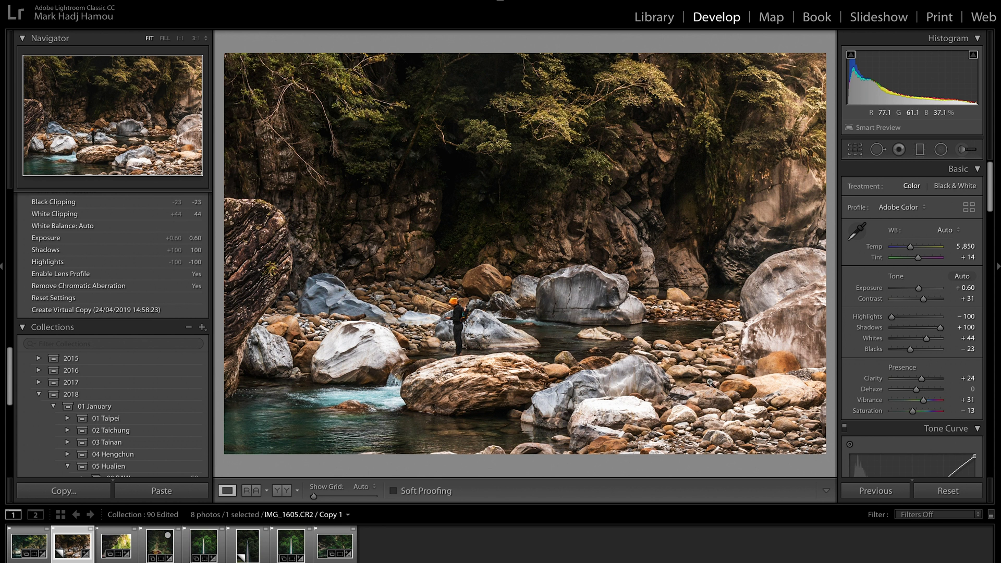
Add a Graduated Filter from the lower-right rocks with Exposure −0.70
{"action": "left_click", "coordinate": [920, 151]}
{"action": "left_click_drag", "start_coordinate": [629, 385], "coordinate": [602, 324]}
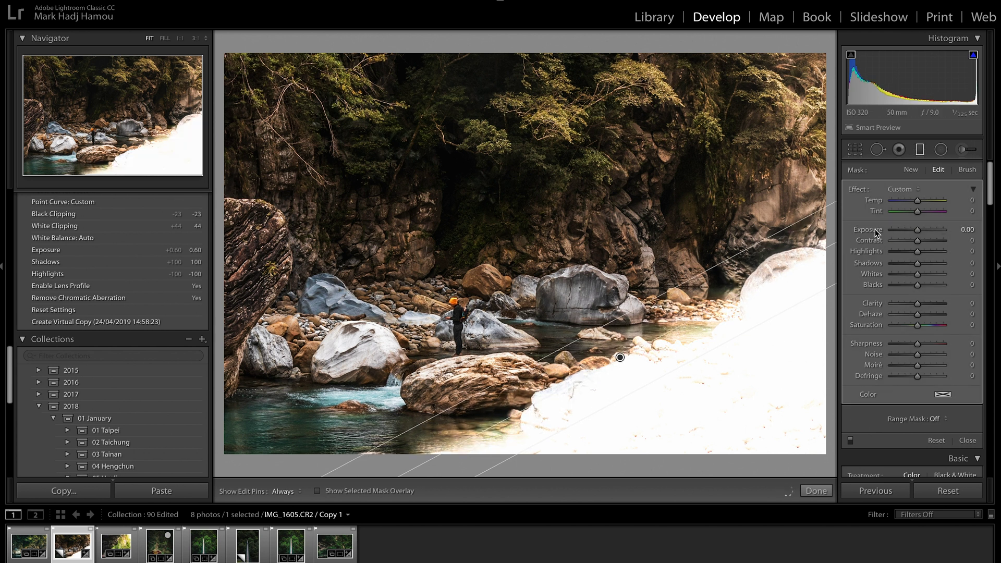
{"action": "left_click_drag", "start_coordinate": [918, 233], "coordinate": [913, 229]}
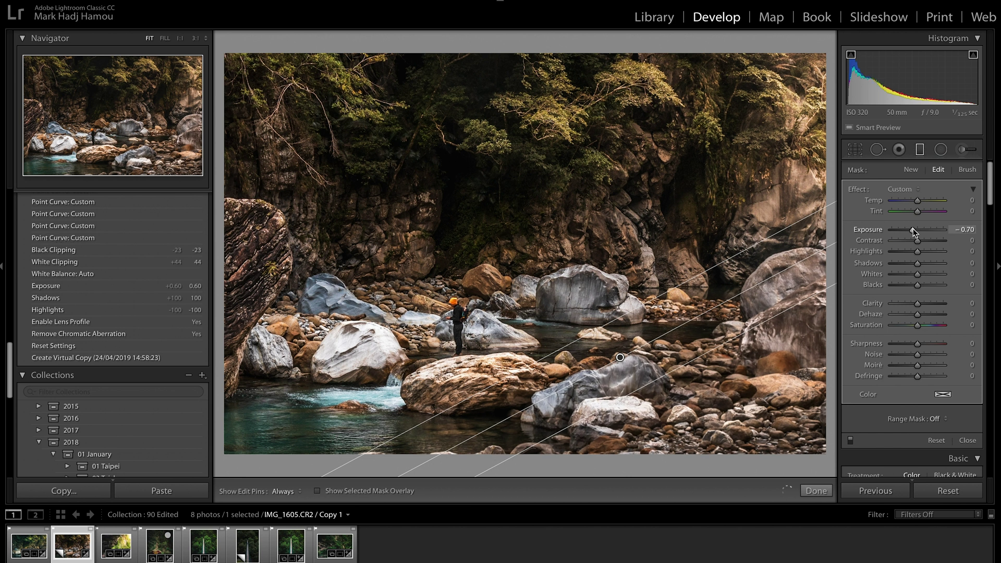
{"action": "left_click", "coordinate": [816, 490]}
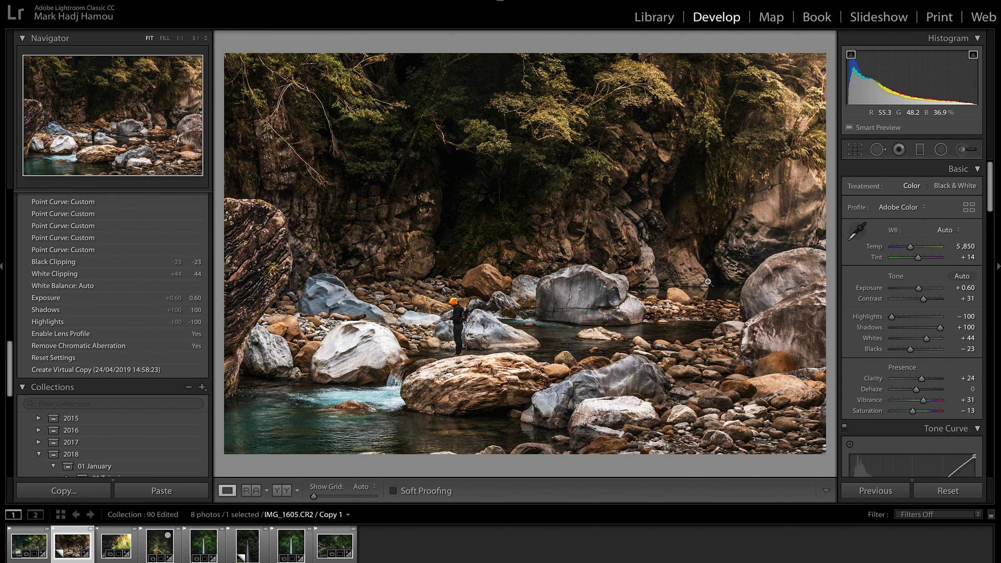
Set the Effects Post-Crop Vignetting Amount to −30
{"action": "scroll", "coordinate": [859, 344], "scroll_direction": "down", "scroll_amount": 10}
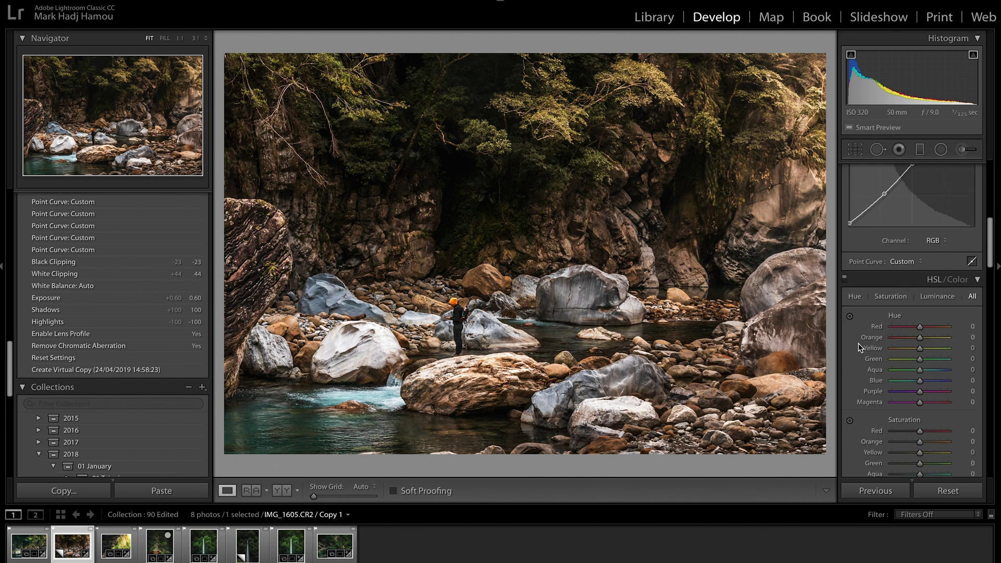
{"action": "scroll", "coordinate": [858, 343], "scroll_direction": "down", "scroll_amount": 10}
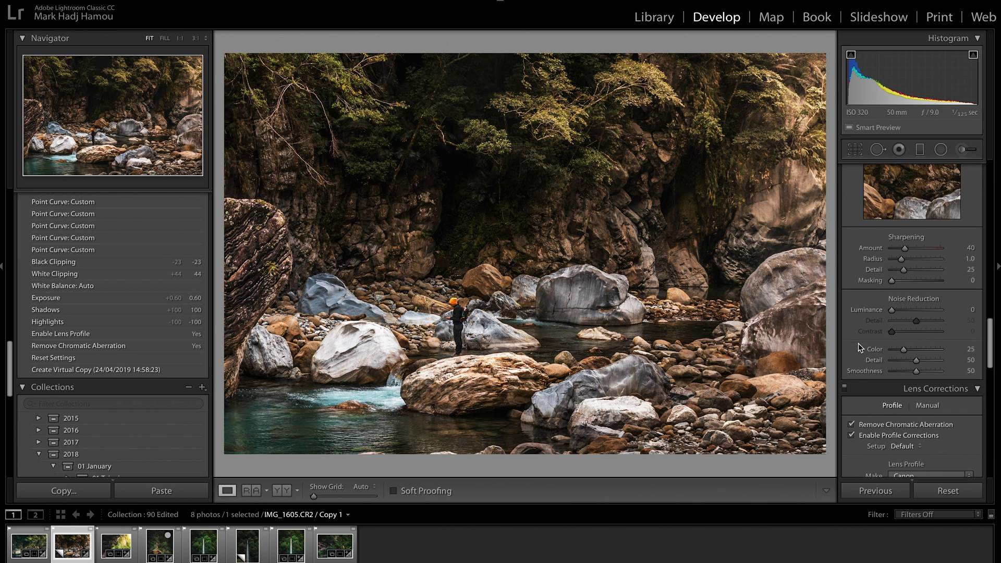
{"action": "scroll", "coordinate": [858, 343], "scroll_direction": "down", "scroll_amount": 5}
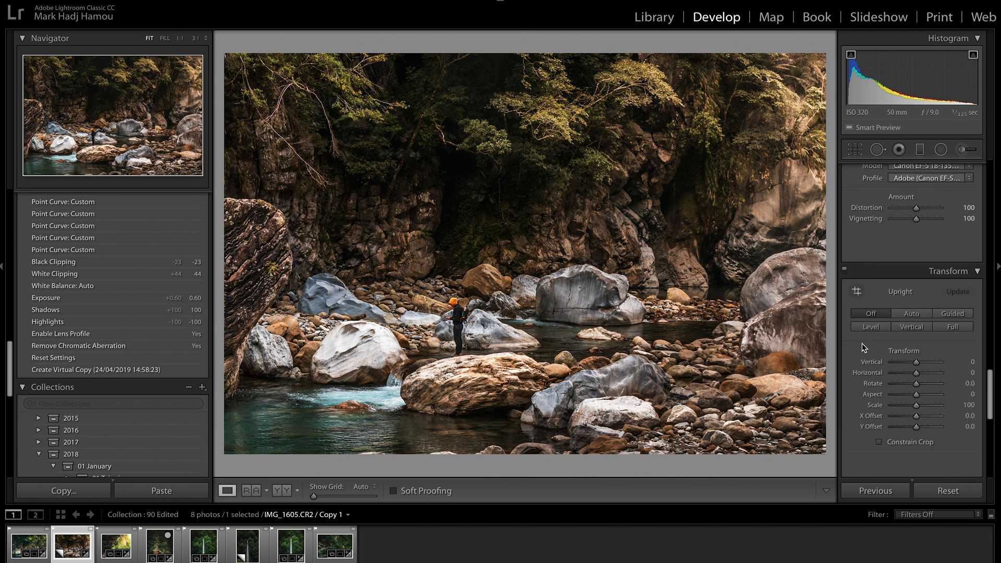
{"action": "mouse_move", "coordinate": [899, 364]}
{"action": "scroll", "coordinate": [897, 370], "scroll_direction": "down", "scroll_amount": 5}
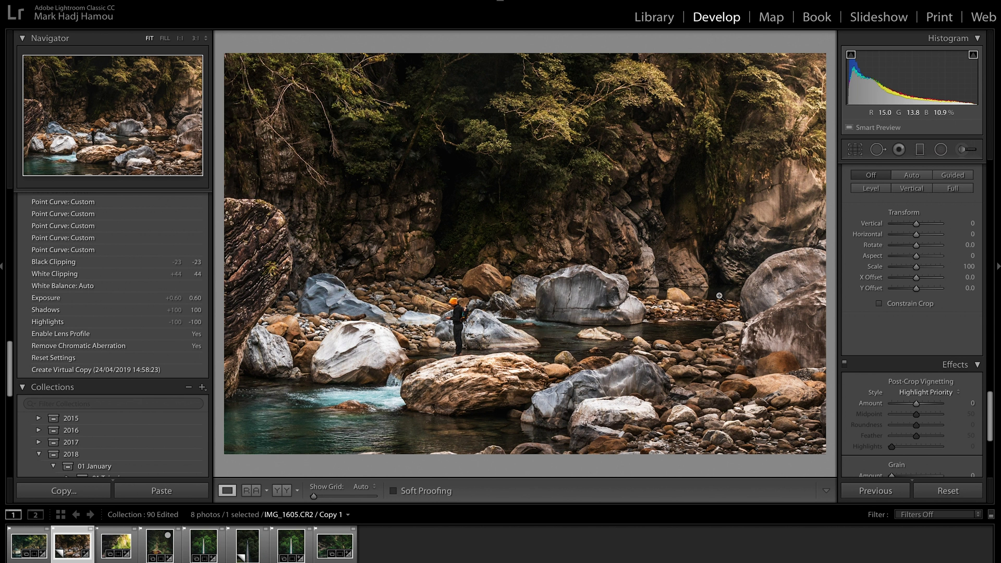
{"action": "left_click_drag", "start_coordinate": [916, 405], "coordinate": [912, 406]}
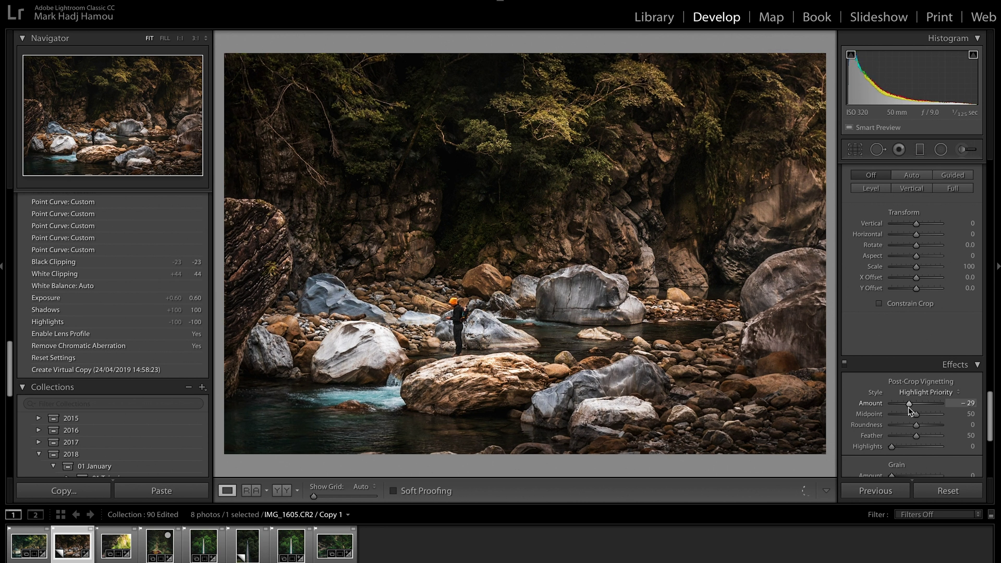
{"action": "left_click_drag", "start_coordinate": [909, 406], "coordinate": [908, 407]}
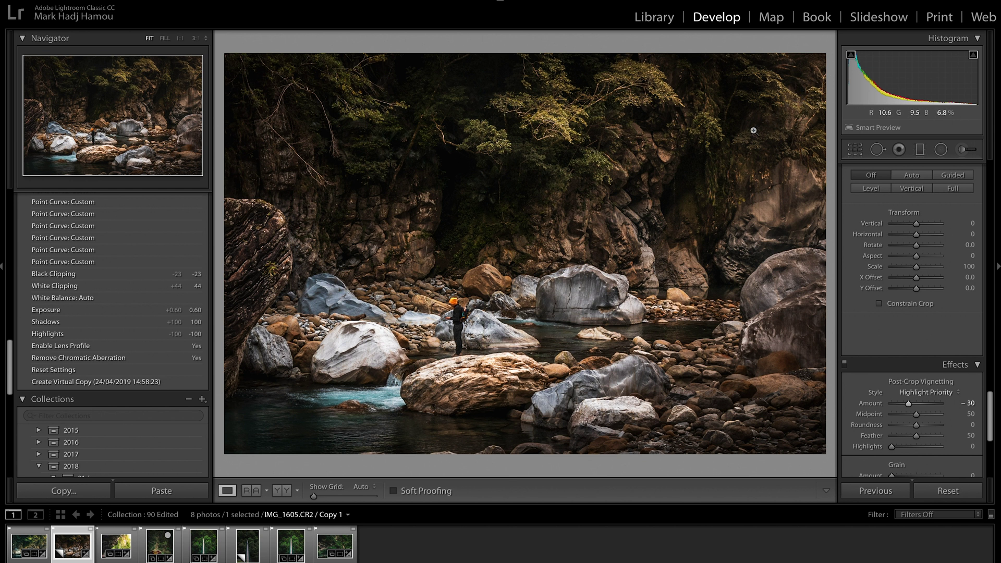
{"action": "scroll", "coordinate": [875, 243], "scroll_direction": "up", "scroll_amount": 15}
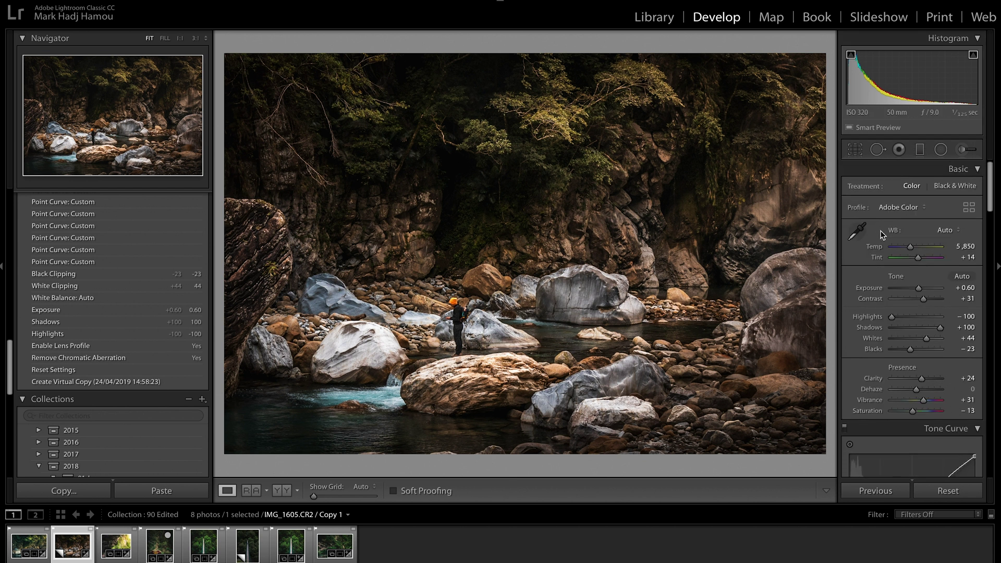
Paint diagonal light rays from the top-right corner with the Adjustment Brush at Exposure 0.52
{"action": "left_click", "coordinate": [963, 150]}
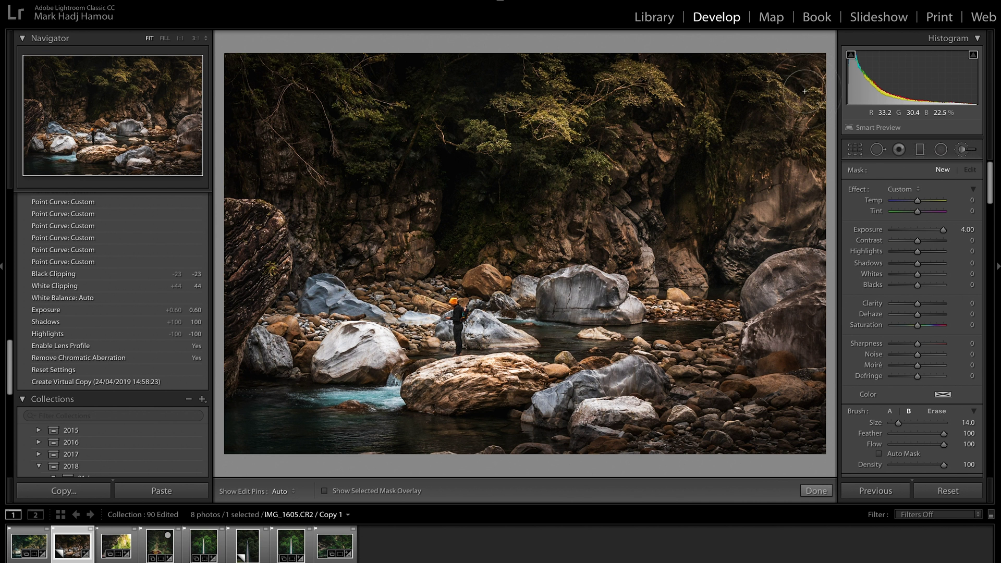
{"action": "mouse_move", "coordinate": [819, 77]}
{"action": "left_mouse_down"}
{"action": "mouse_move", "coordinate": [795, 83]}
{"action": "mouse_move", "coordinate": [807, 86]}
{"action": "left_mouse_up"}
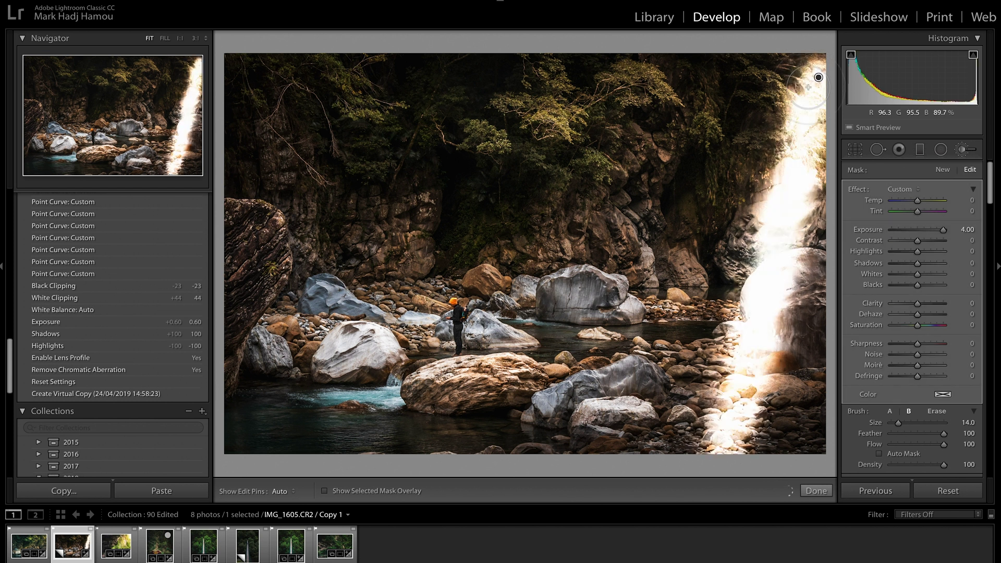
{"action": "key", "text": "h"}
{"action": "left_click_drag", "start_coordinate": [378, 469], "coordinate": [767, 139]}
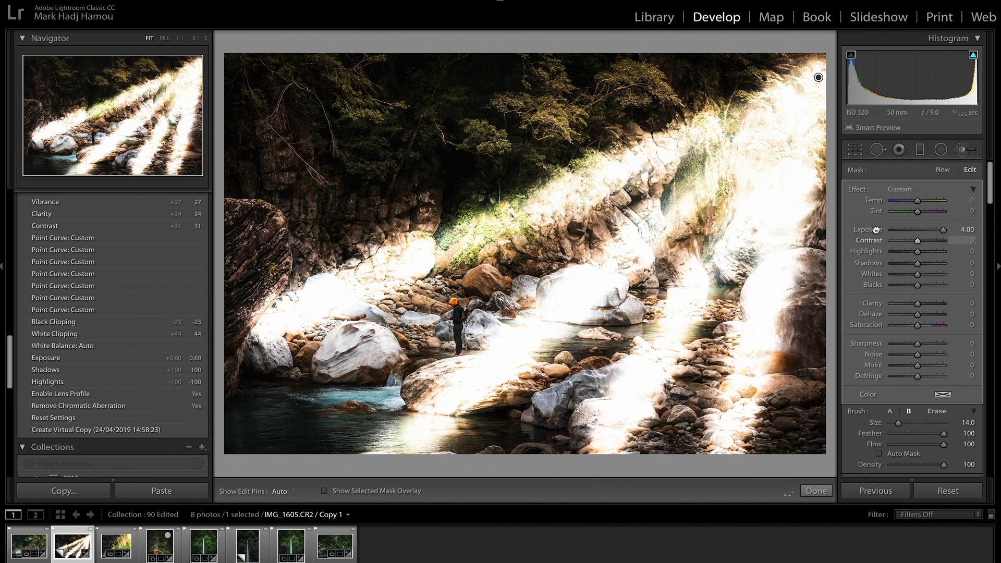
{"action": "left_click_drag", "start_coordinate": [919, 233], "coordinate": [922, 234]}
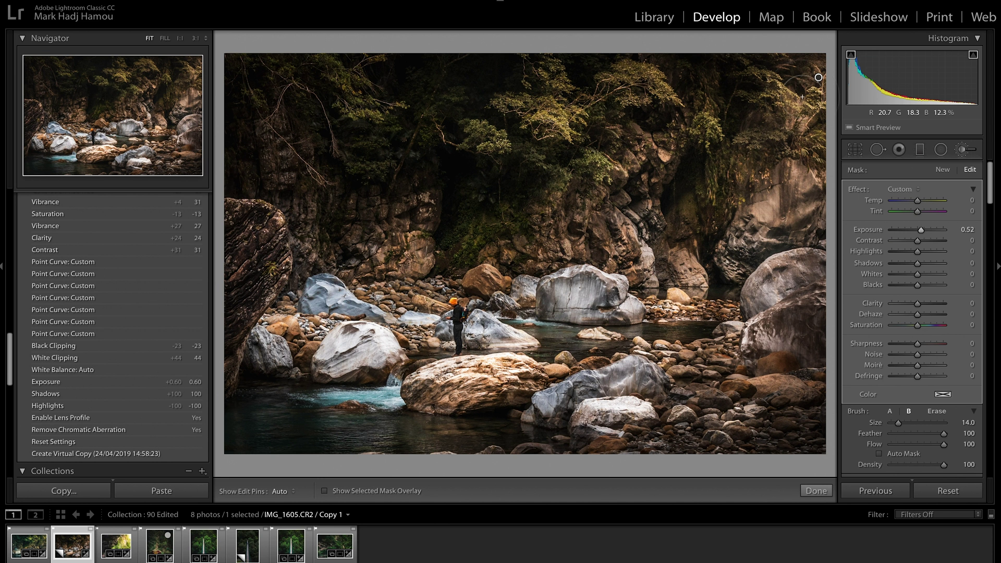
{"action": "left_click", "coordinate": [816, 490]}
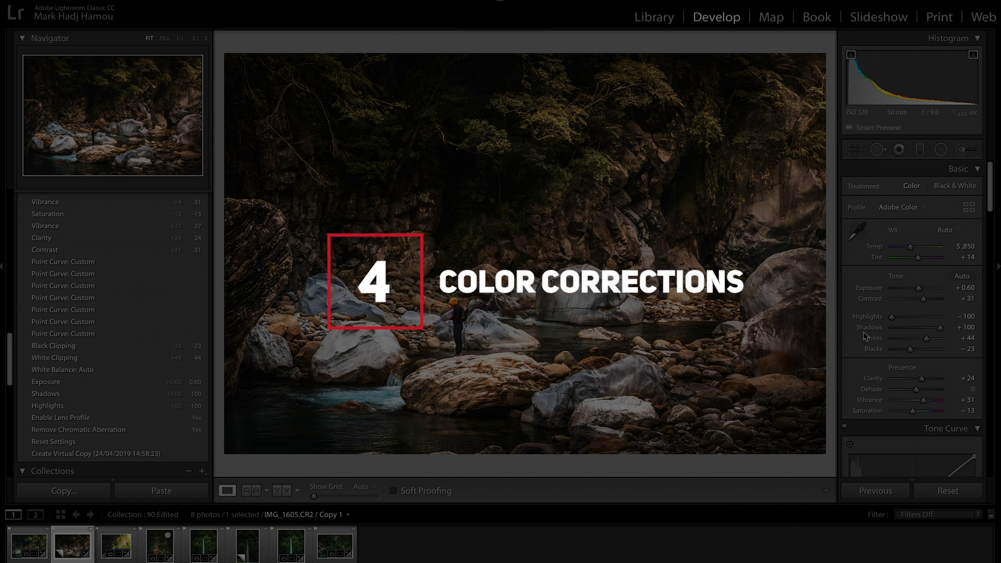
Give the Split Toning highlights a warm yellow tint (Hue 49, Saturation 48)
{"action": "scroll", "coordinate": [865, 336], "scroll_direction": "down", "scroll_amount": 2}
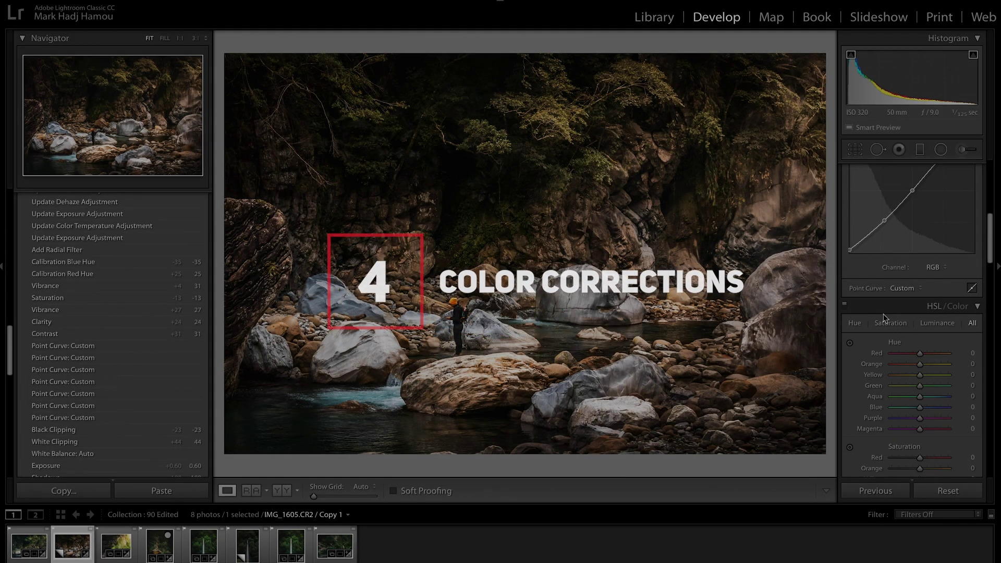
{"action": "scroll", "coordinate": [883, 314], "scroll_direction": "down", "scroll_amount": 5}
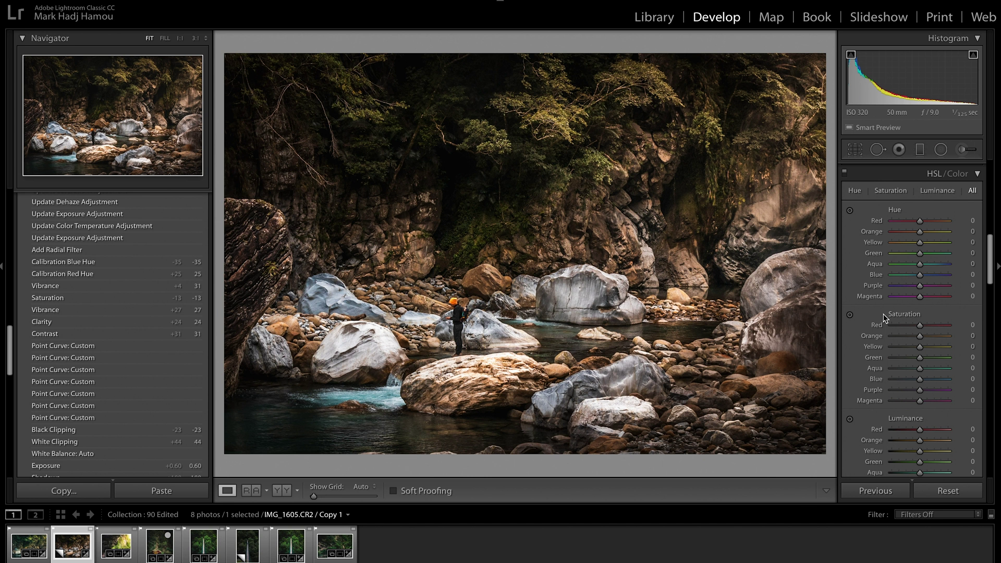
{"action": "scroll", "coordinate": [883, 314], "scroll_direction": "down", "scroll_amount": 5}
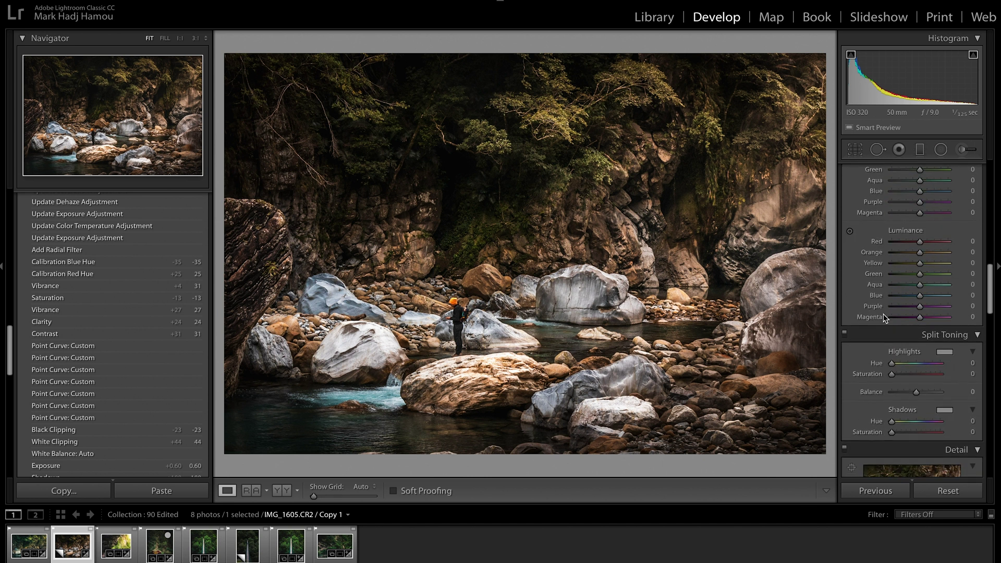
{"action": "left_click", "coordinate": [945, 352]}
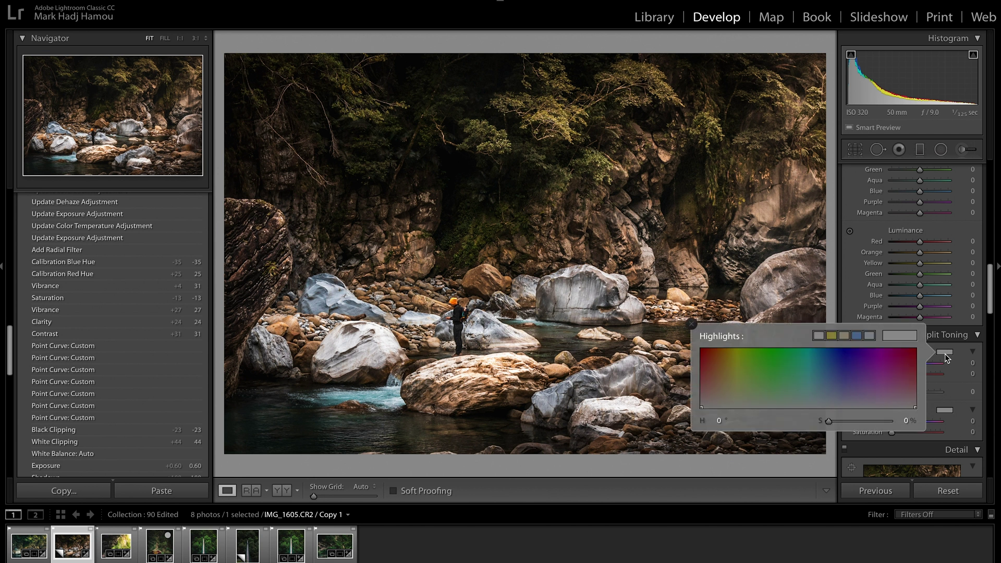
{"action": "left_click", "coordinate": [729, 377]}
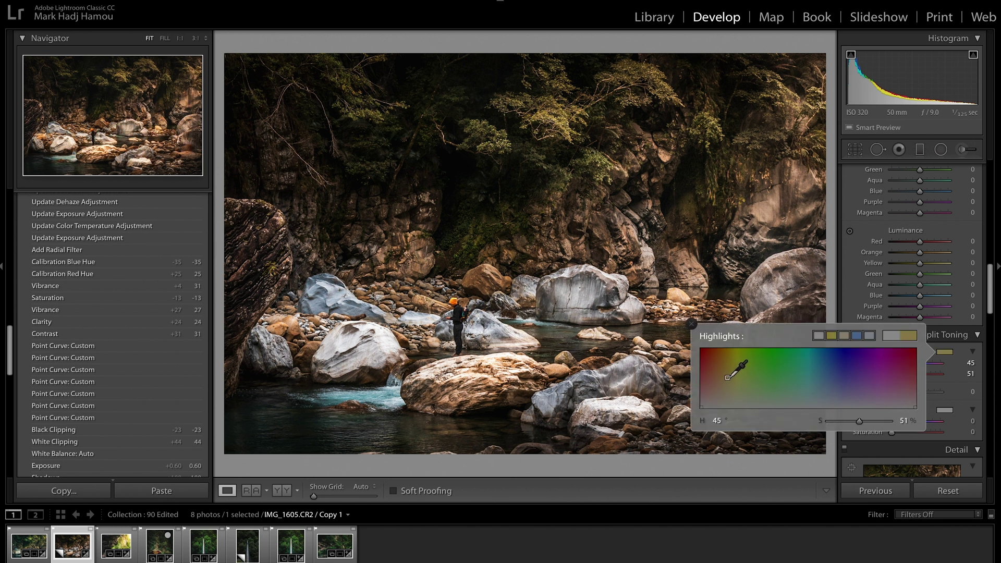
{"action": "left_click_drag", "start_coordinate": [730, 377], "coordinate": [729, 380]}
Give the Split Toning shadows a blue tint (Hue 220, Saturation 25)
{"action": "left_click", "coordinate": [945, 411]}
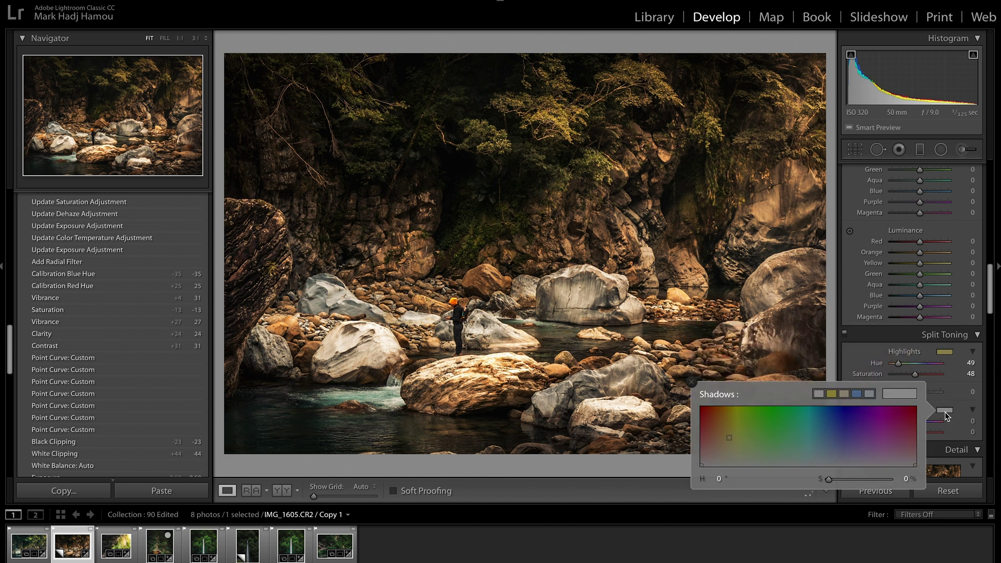
{"action": "left_click_drag", "start_coordinate": [836, 444], "coordinate": [835, 448]}
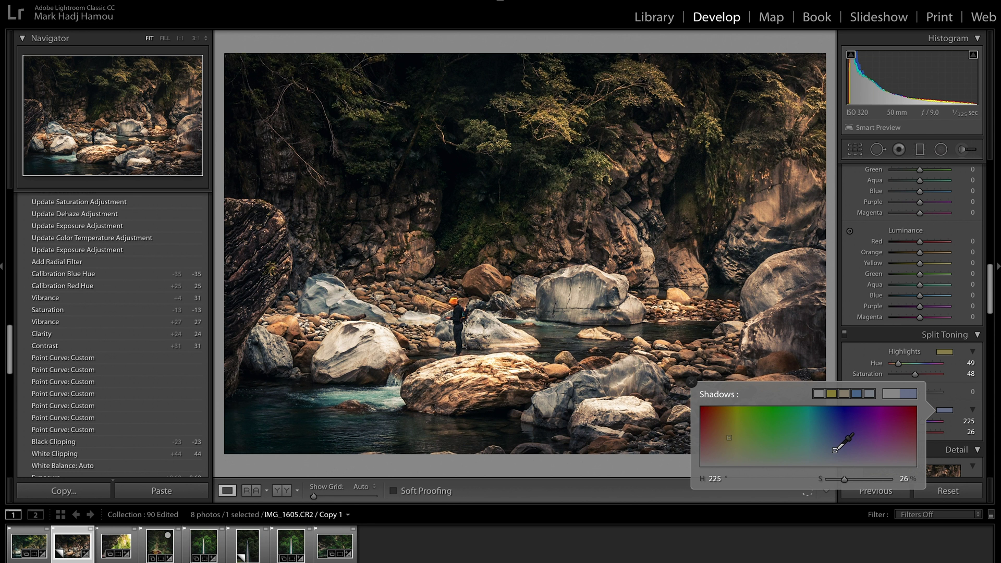
{"action": "left_click_drag", "start_coordinate": [835, 449], "coordinate": [833, 450]}
{"action": "left_click", "coordinate": [855, 353]}
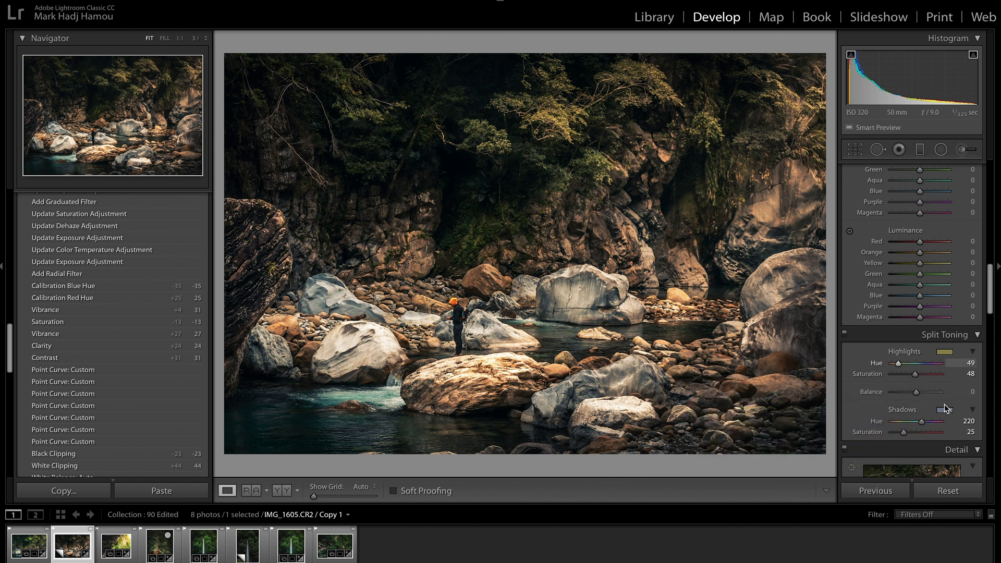
In HSL, set Yellow Hue +55, Green Hue +72 and Yellow Saturation +57
{"action": "scroll", "coordinate": [861, 320], "scroll_direction": "up", "scroll_amount": 3}
{"action": "scroll", "coordinate": [859, 321], "scroll_direction": "up", "scroll_amount": 3}
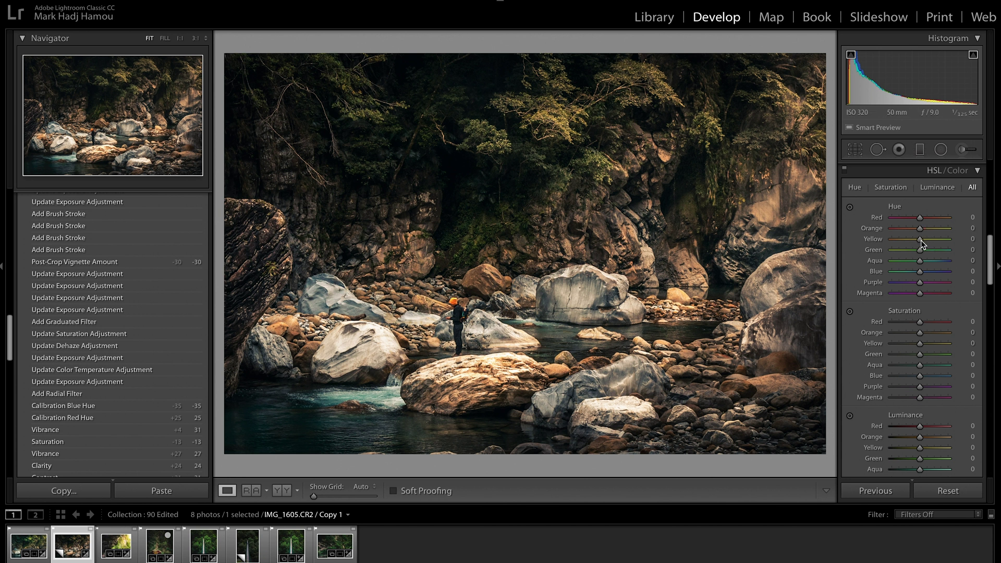
{"action": "left_click_drag", "start_coordinate": [920, 240], "coordinate": [940, 252]}
{"action": "left_click_drag", "start_coordinate": [924, 239], "coordinate": [937, 242]}
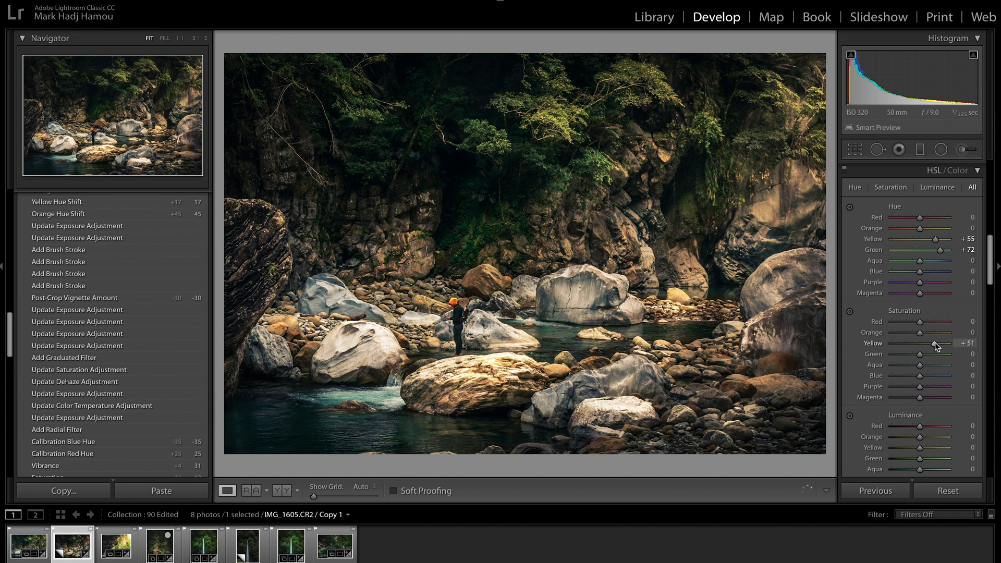
{"action": "left_click_drag", "start_coordinate": [936, 347], "coordinate": [936, 345]}
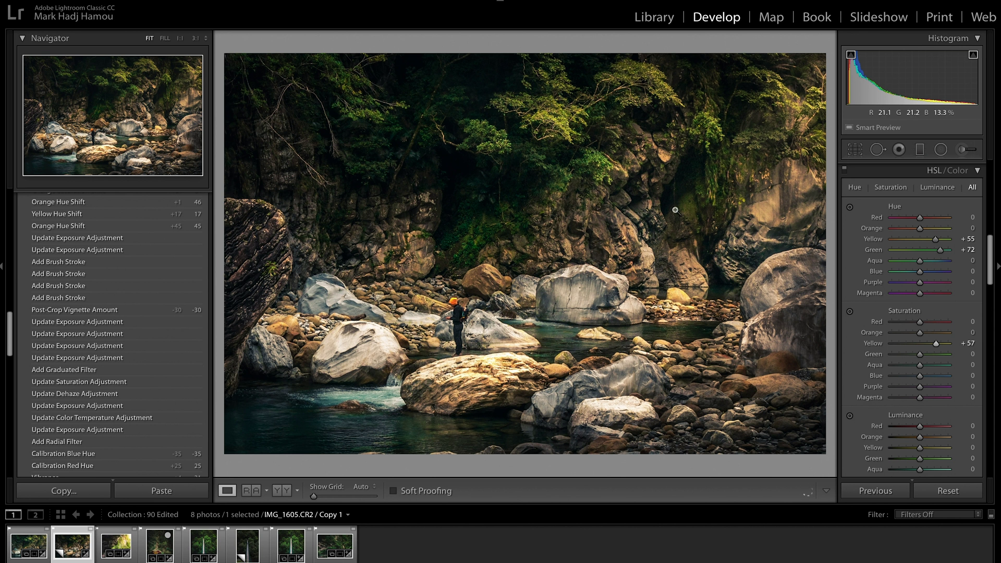
{"action": "left_click", "coordinate": [920, 150]}
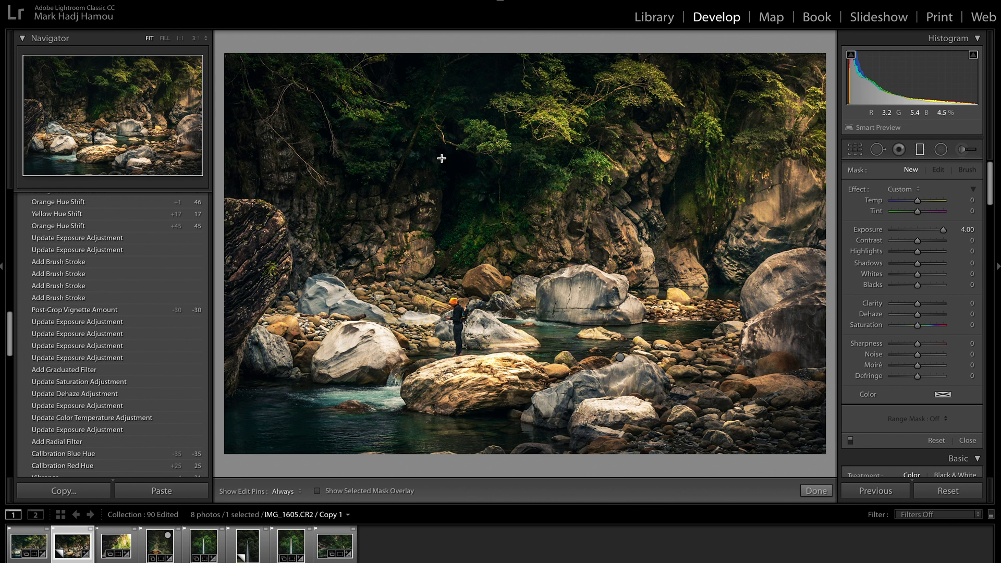
Add a diagonal graduated filter over the upper right with Exposure 0, Tint -20 and Temp -7
{"action": "left_click_drag", "start_coordinate": [441, 158], "coordinate": [483, 286]}
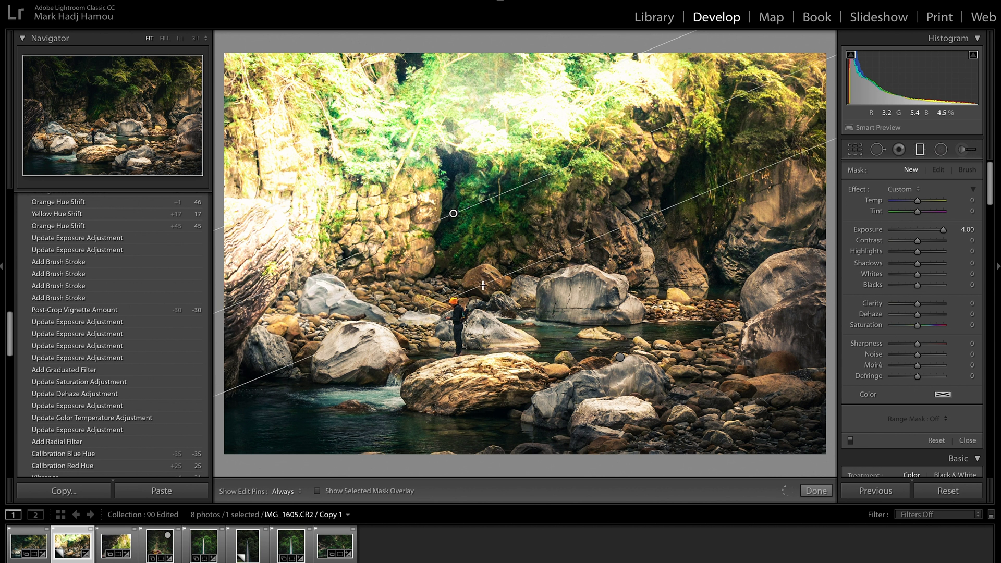
{"action": "left_click_drag", "start_coordinate": [602, 183], "coordinate": [602, 183]}
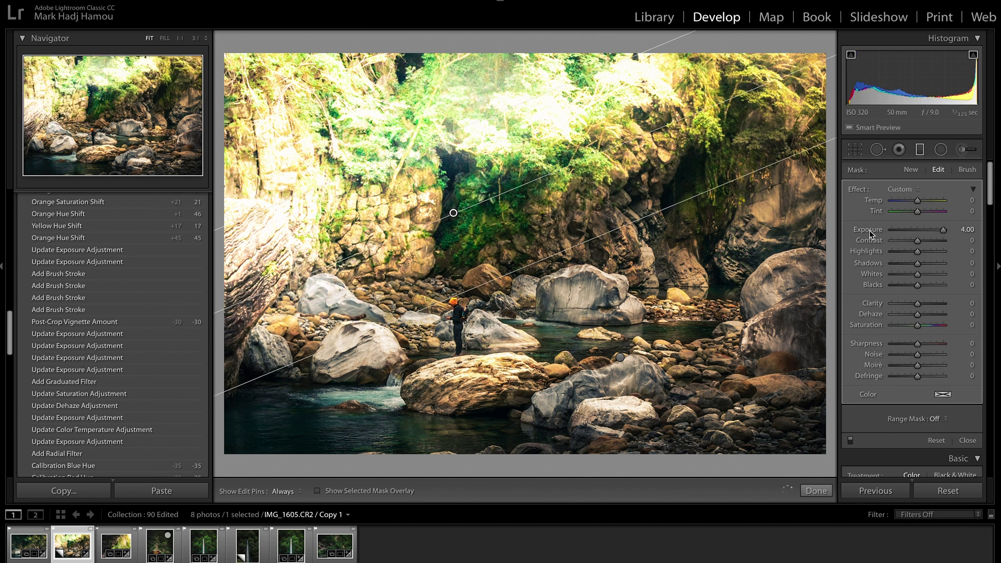
{"action": "double_click", "coordinate": [869, 230]}
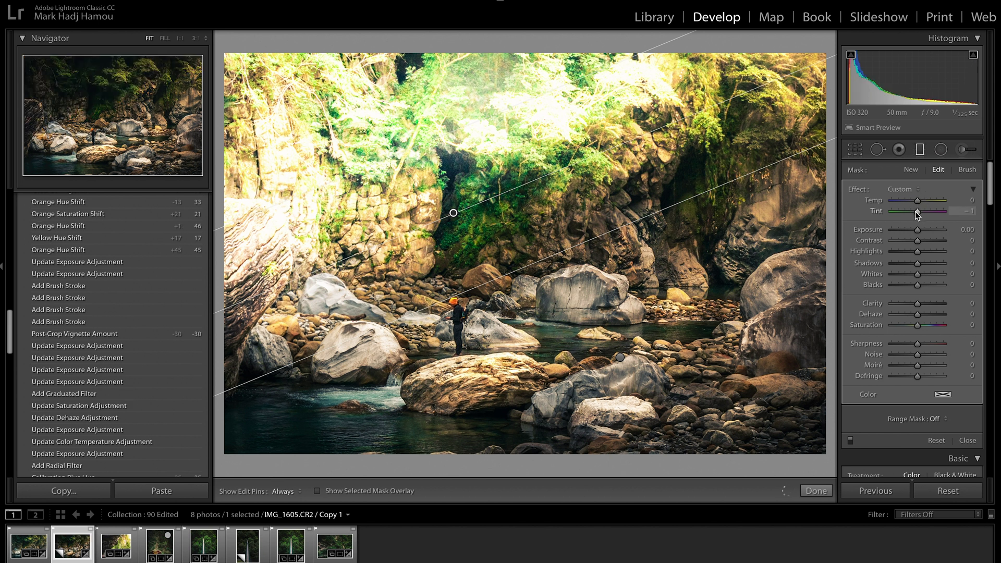
{"action": "left_click_drag", "start_coordinate": [915, 212], "coordinate": [913, 214]}
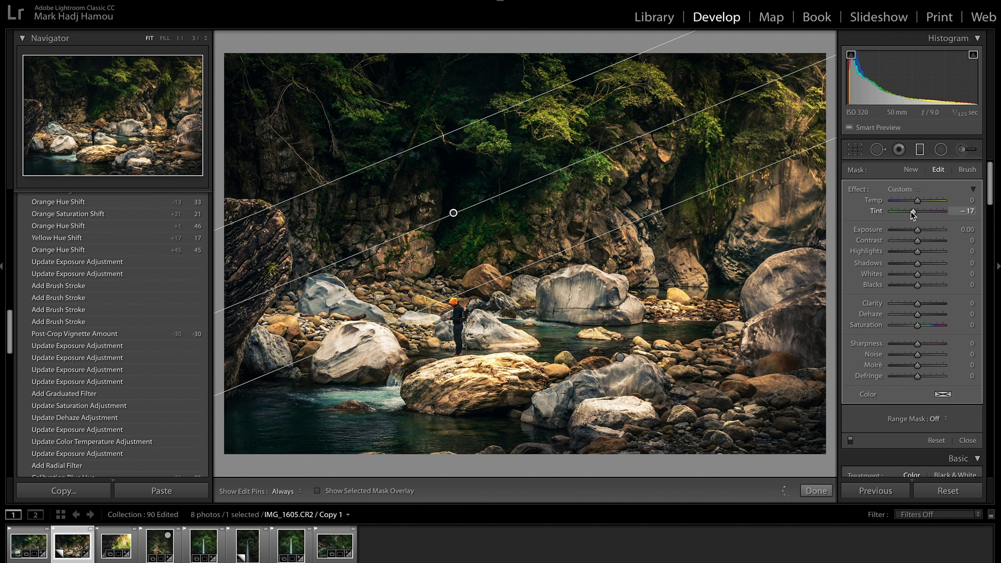
{"action": "left_click_drag", "start_coordinate": [912, 215], "coordinate": [913, 213]}
{"action": "left_click_drag", "start_coordinate": [918, 204], "coordinate": [917, 205]}
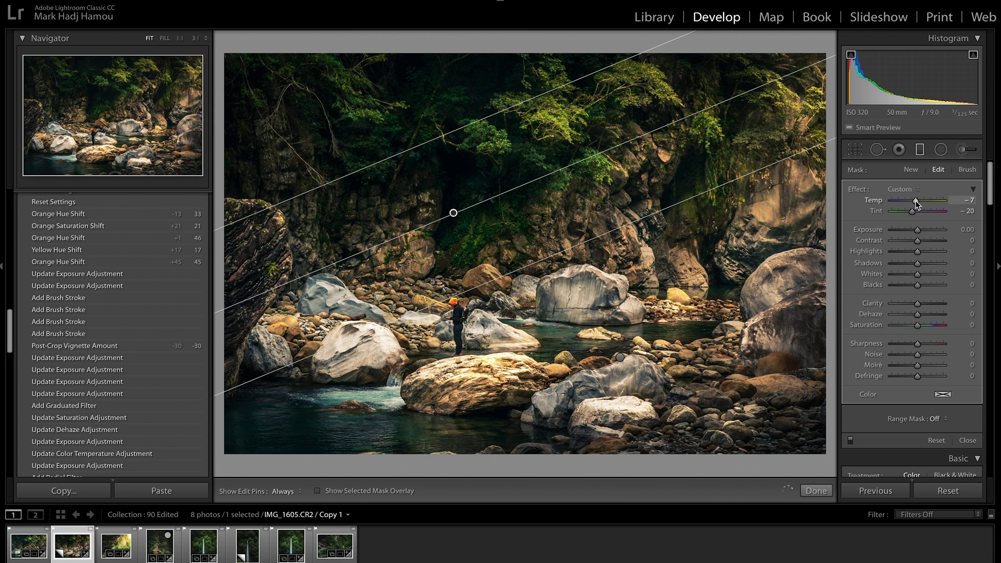
{"action": "left_click_drag", "start_coordinate": [917, 204], "coordinate": [916, 203]}
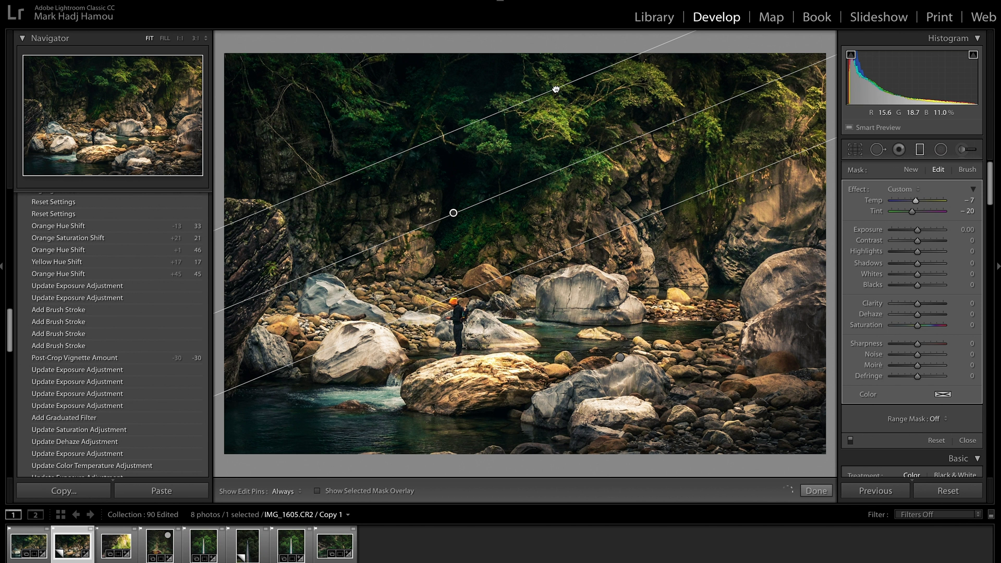
{"action": "left_click_drag", "start_coordinate": [554, 86], "coordinate": [587, 134]}
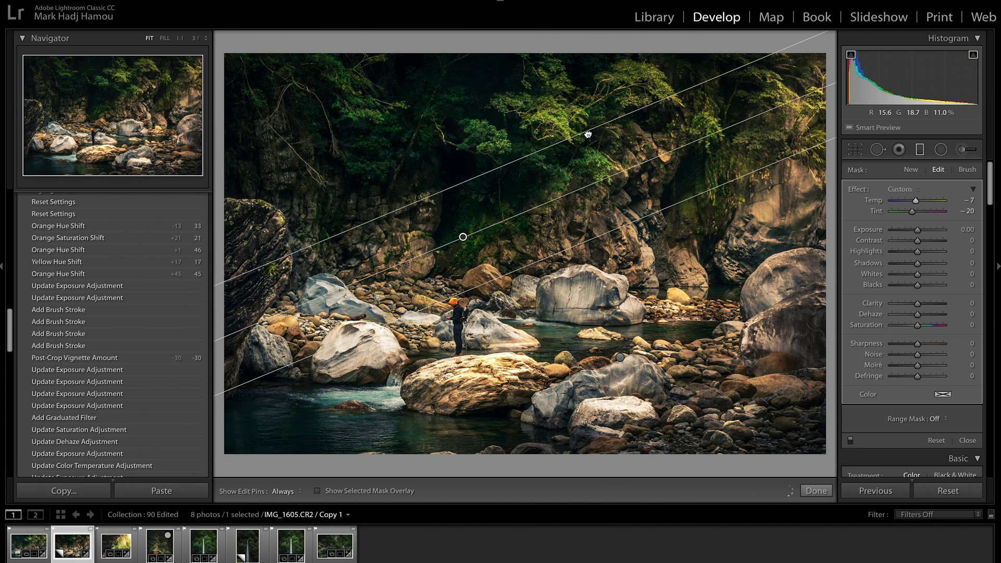
{"action": "left_click", "coordinate": [824, 492]}
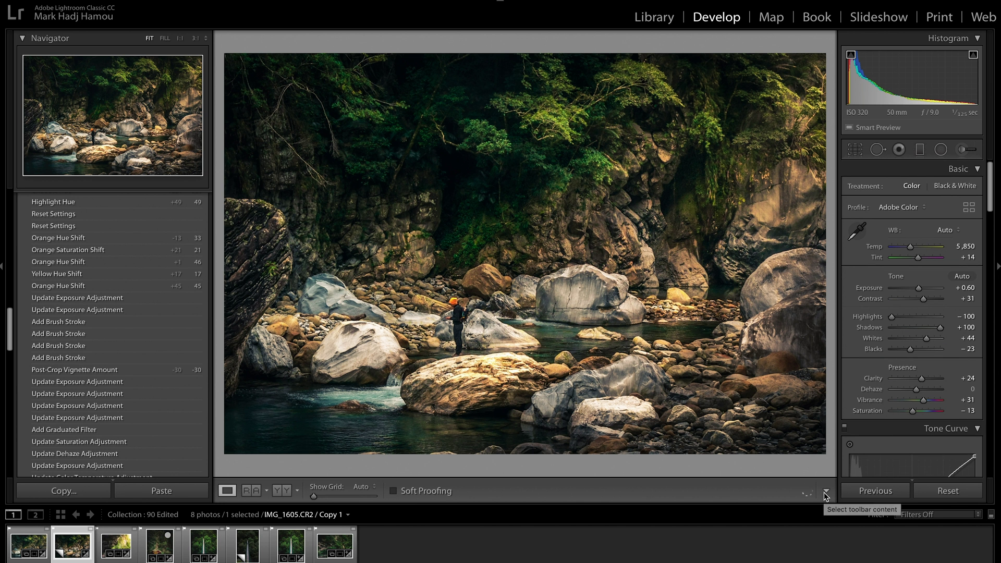
Lower the Split Toning Highlights Saturation from 48 to 35
{"action": "scroll", "coordinate": [883, 360], "scroll_direction": "down", "scroll_amount": 3}
{"action": "scroll", "coordinate": [882, 361], "scroll_direction": "down", "scroll_amount": 8}
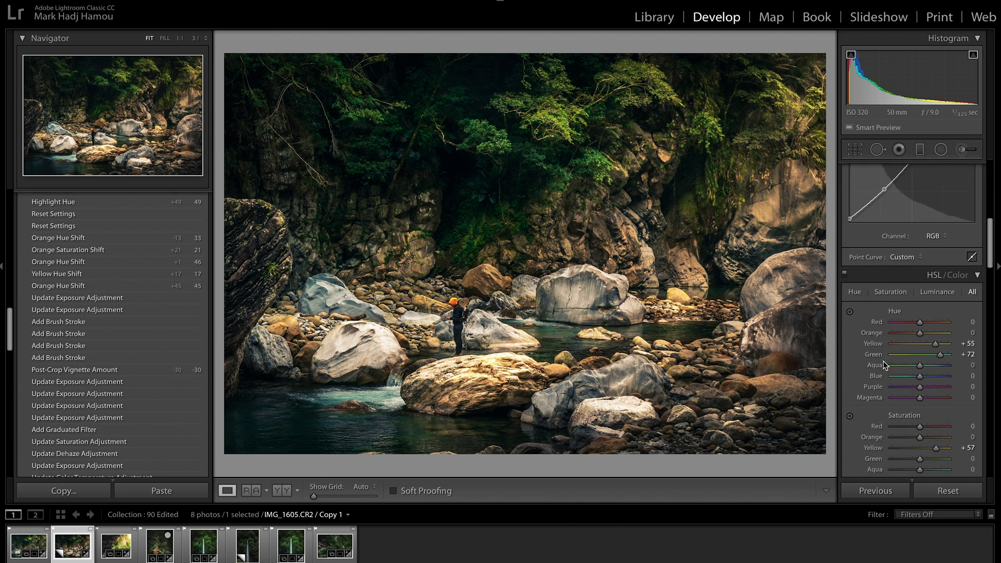
{"action": "scroll", "coordinate": [884, 365], "scroll_direction": "down", "scroll_amount": 4}
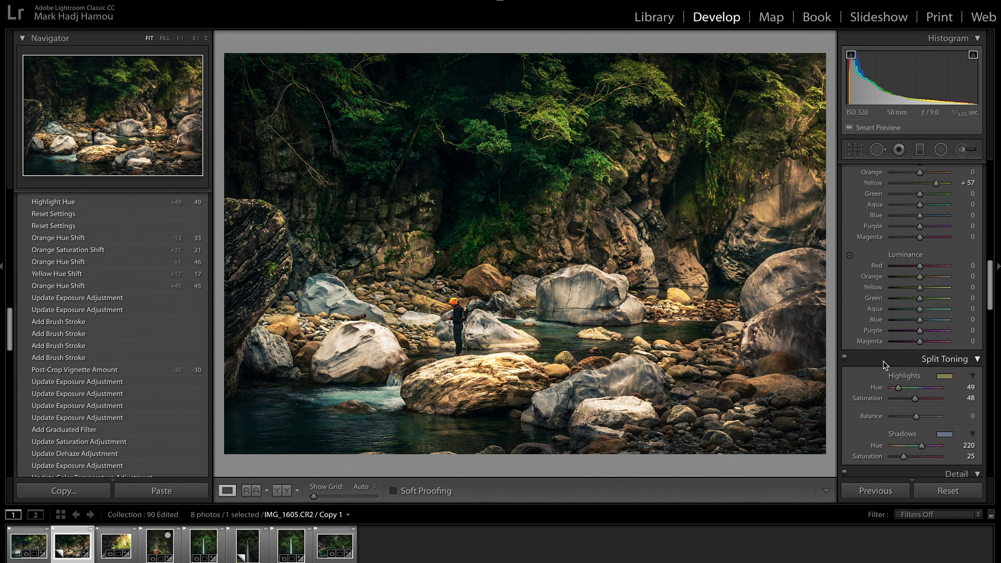
{"action": "left_click_drag", "start_coordinate": [911, 401], "coordinate": [908, 402]}
{"action": "left_click_drag", "start_coordinate": [908, 402], "coordinate": [909, 402]}
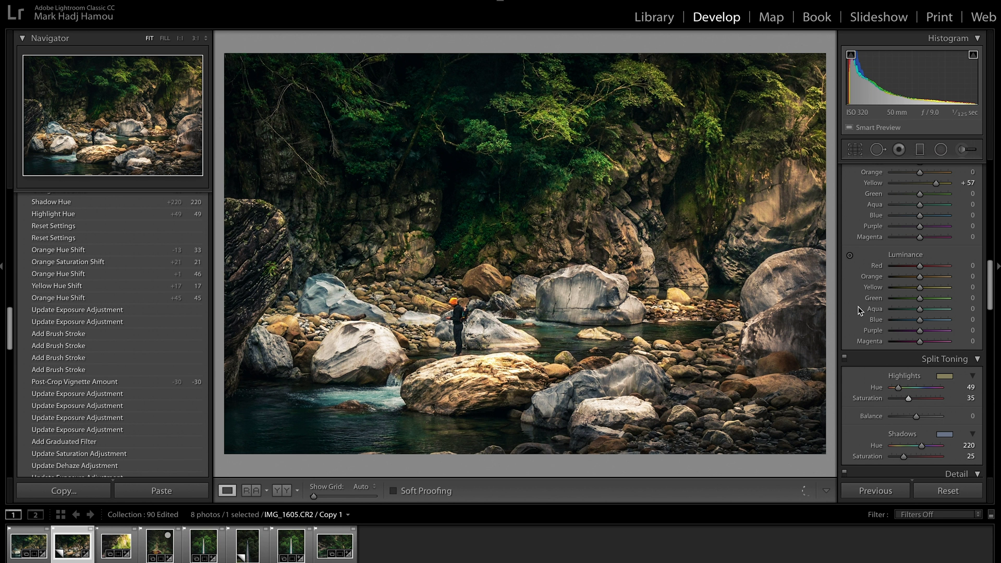
{"action": "scroll", "coordinate": [858, 310], "scroll_direction": "up", "scroll_amount": 3}
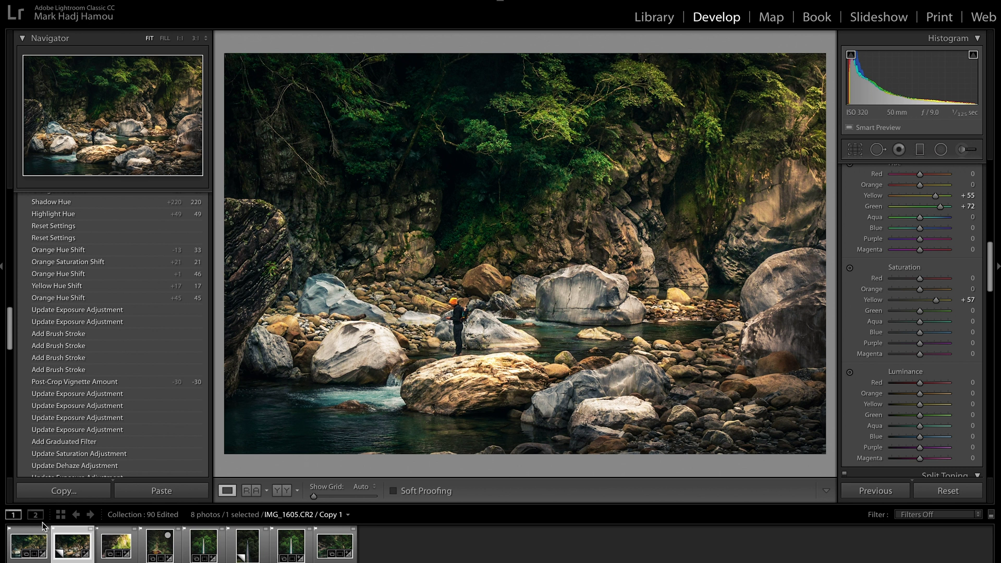
{"action": "left_click", "coordinate": [29, 547]}
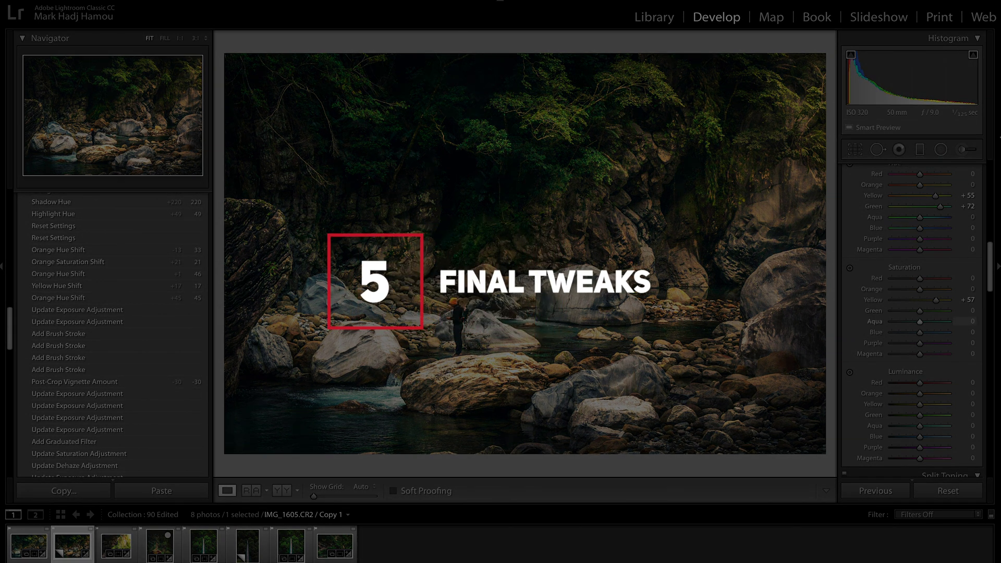
Paint Adjustment Brush strokes across the lower-left water
{"action": "key", "text": "shift+m"}
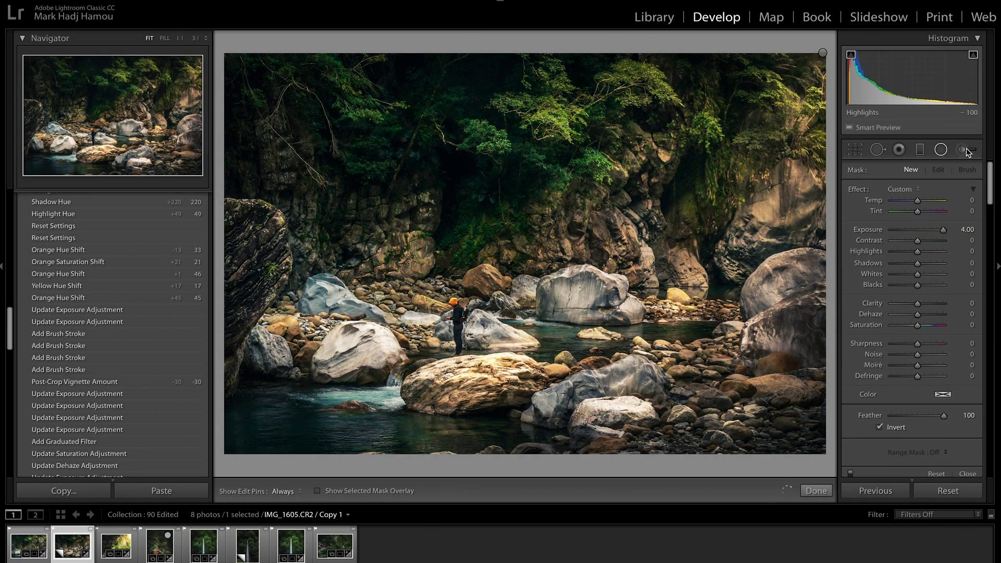
{"action": "key", "text": "k"}
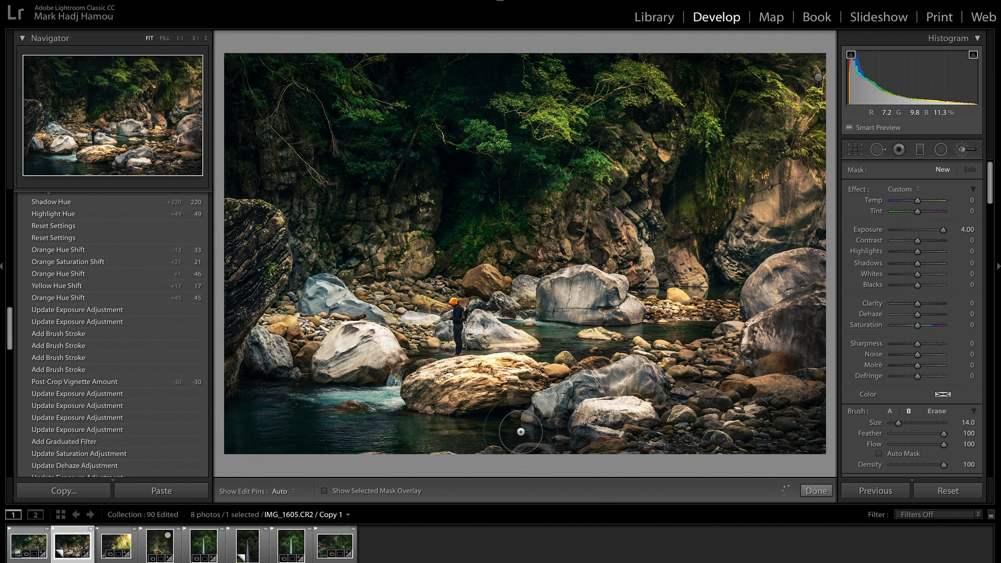
{"action": "left_click", "coordinate": [247, 408]}
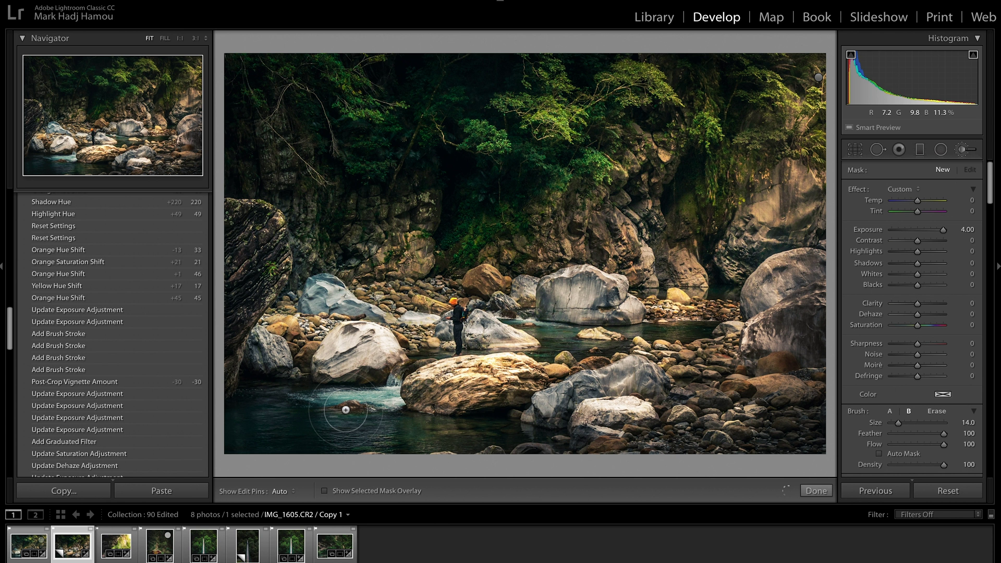
{"action": "key", "text": "h"}
{"action": "key", "text": "h"}
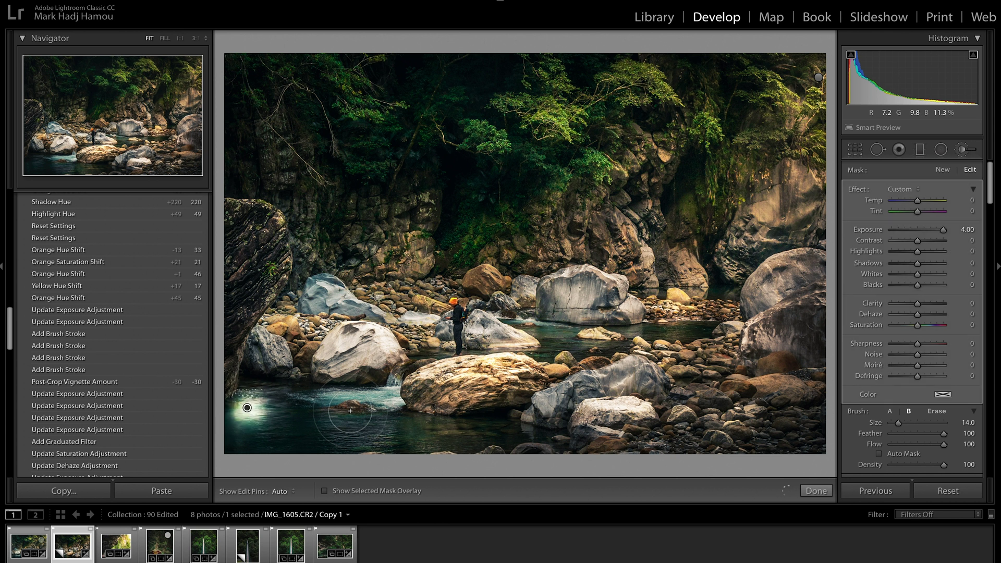
{"action": "left_click_drag", "start_coordinate": [250, 409], "coordinate": [347, 412]}
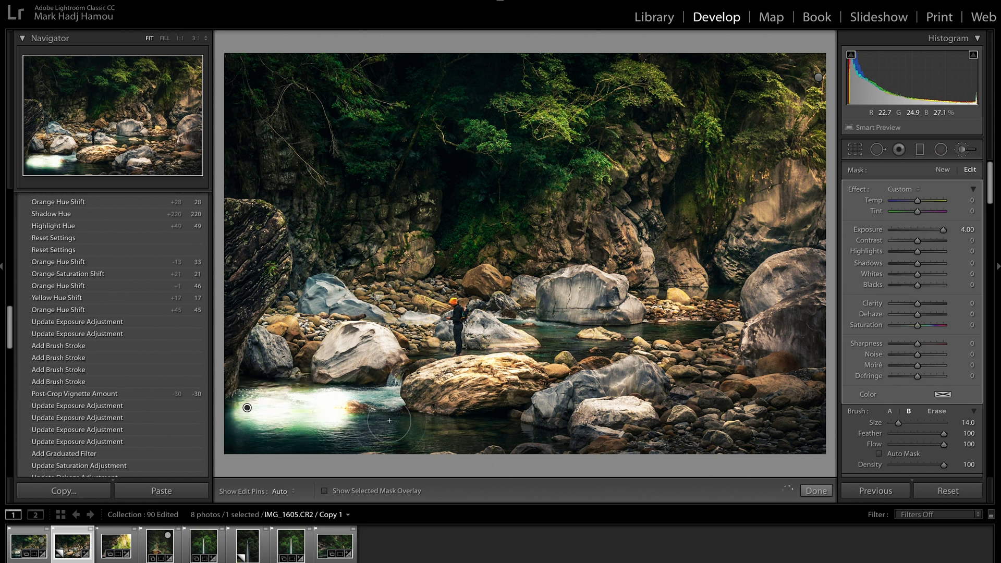
{"action": "key", "text": "h"}
{"action": "mouse_move", "coordinate": [227, 431]}
{"action": "left_mouse_down"}
{"action": "mouse_move", "coordinate": [250, 420]}
{"action": "mouse_move", "coordinate": [436, 424]}
{"action": "mouse_move", "coordinate": [424, 436]}
{"action": "mouse_move", "coordinate": [243, 422]}
{"action": "left_mouse_up"}
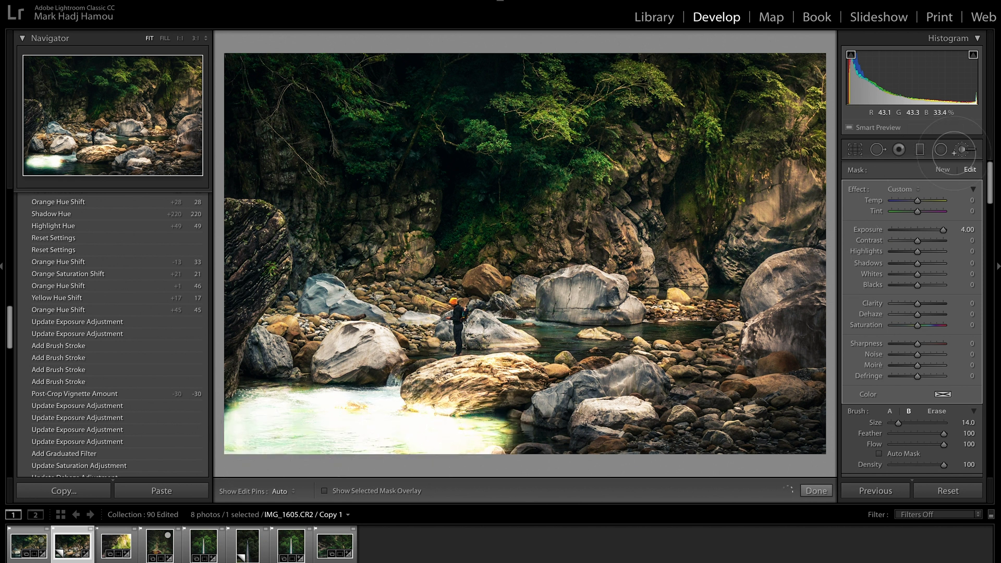
{"action": "key", "text": "h"}
Set the painted water's Exposure to 0, Temp to -18 and Saturation to -21
{"action": "double_click", "coordinate": [868, 229]}
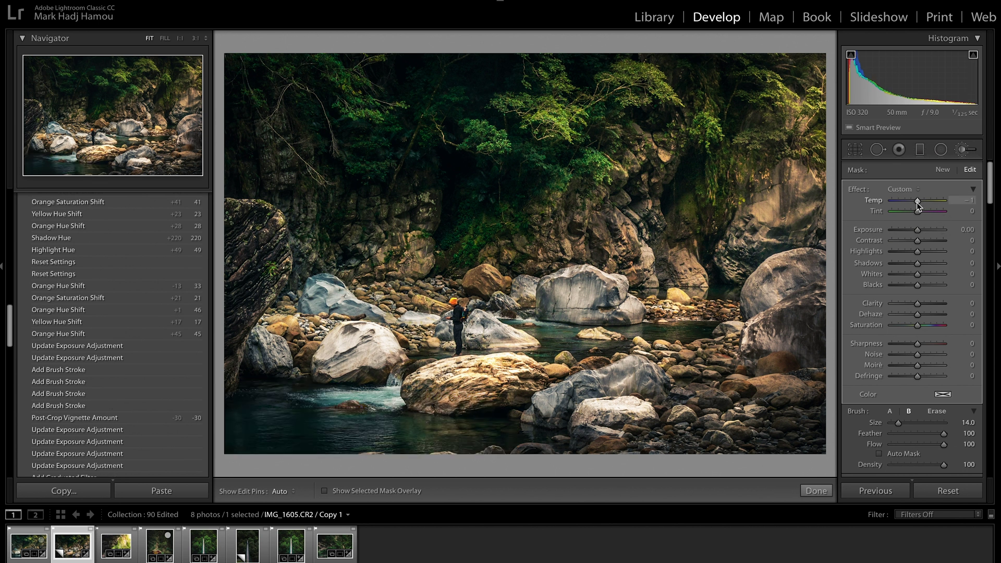
{"action": "left_click_drag", "start_coordinate": [915, 203], "coordinate": [913, 203]}
{"action": "left_click_drag", "start_coordinate": [913, 202], "coordinate": [913, 203]}
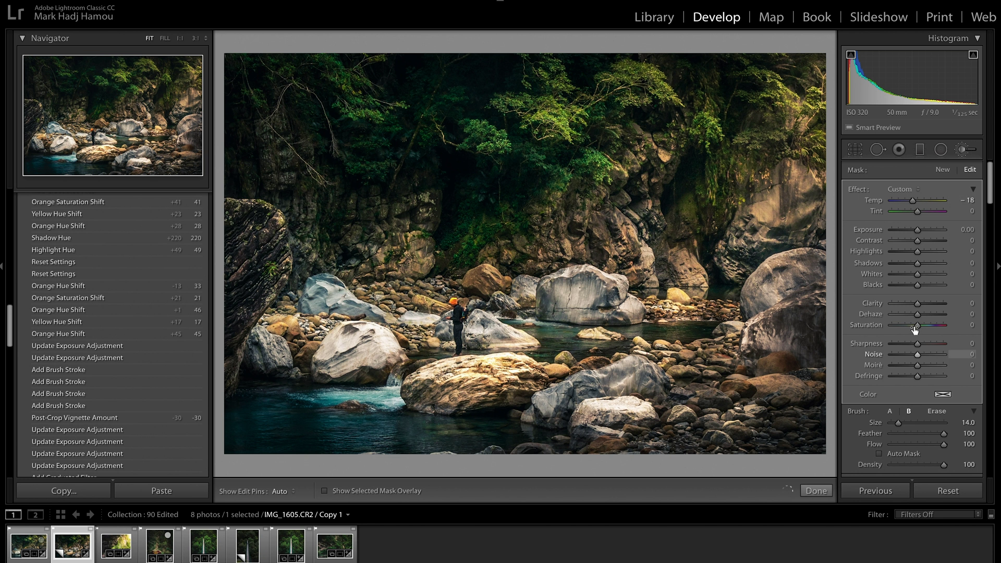
{"action": "left_click_drag", "start_coordinate": [914, 327], "coordinate": [913, 328]}
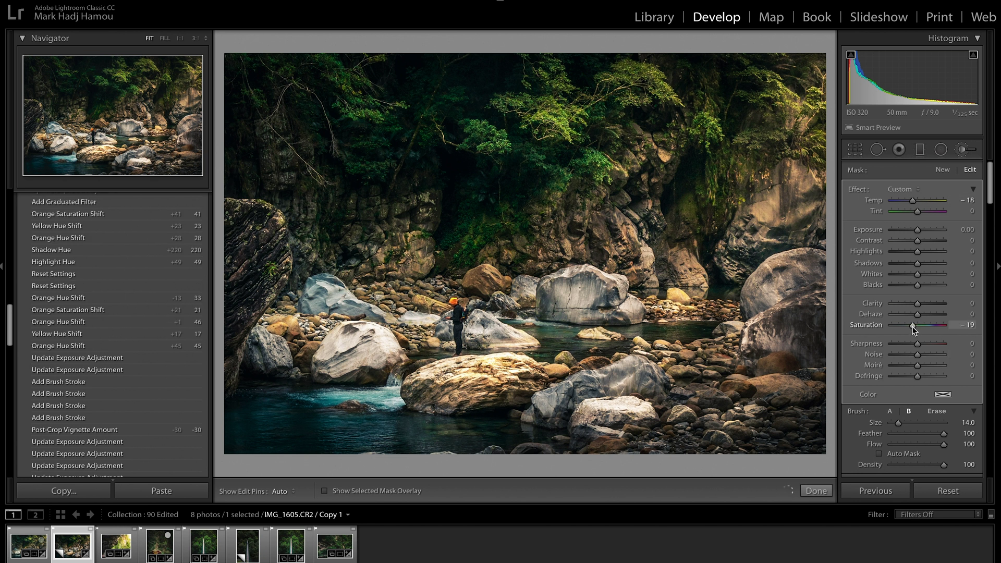
{"action": "left_click", "coordinate": [815, 491]}
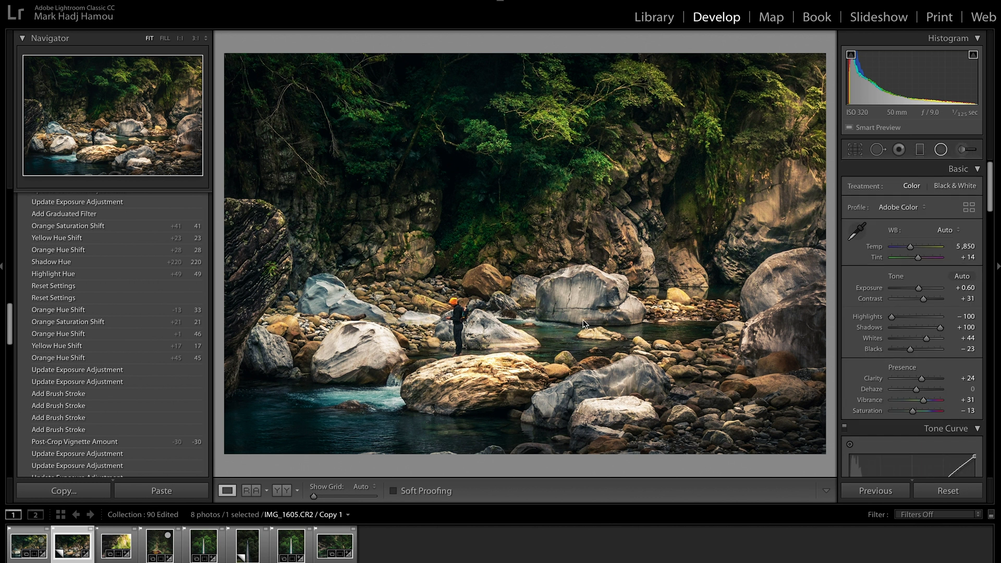
Draw a small radial filter around the hiker with Temp 26, Exposure 0.28 and Clarity 53
{"action": "key", "text": "m"}
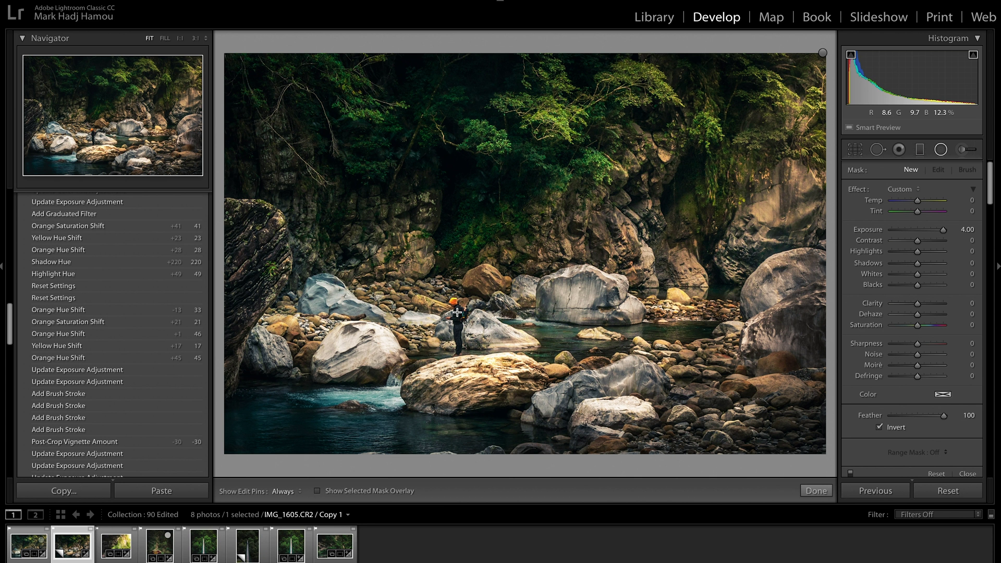
{"action": "left_click_drag", "start_coordinate": [457, 312], "coordinate": [483, 363]}
{"action": "left_click_drag", "start_coordinate": [457, 312], "coordinate": [461, 320]}
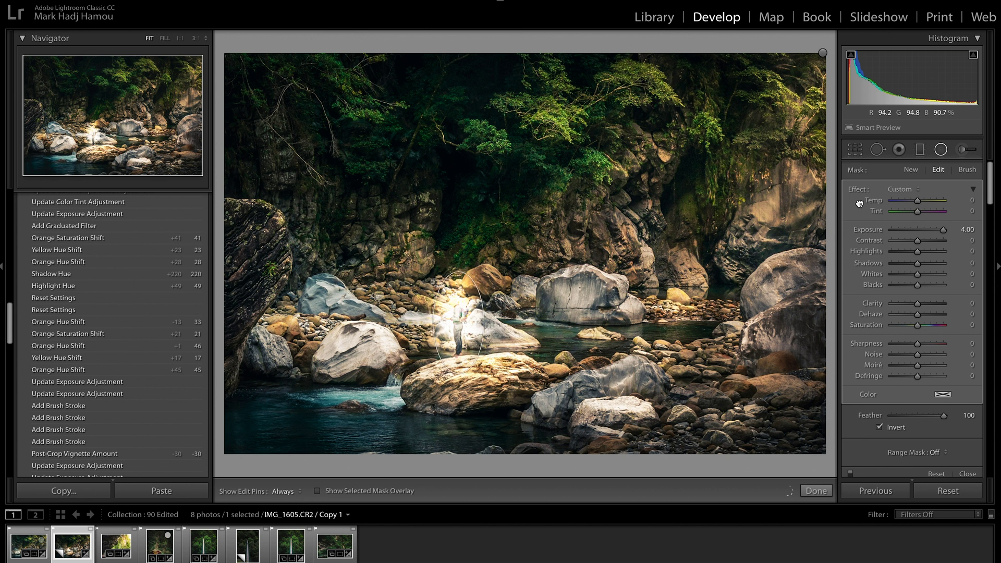
{"action": "double_click", "coordinate": [874, 227]}
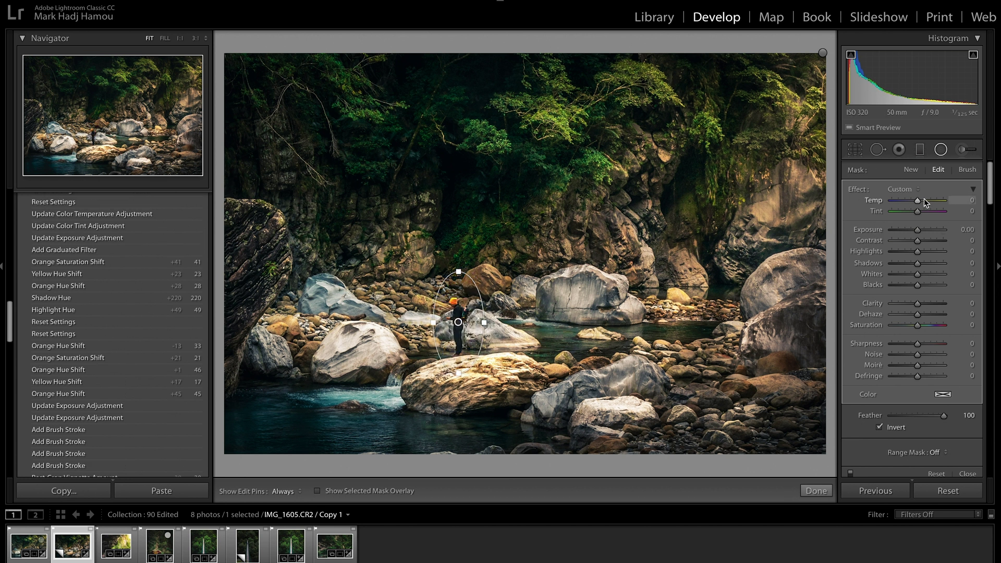
{"action": "left_click_drag", "start_coordinate": [917, 201], "coordinate": [926, 203]}
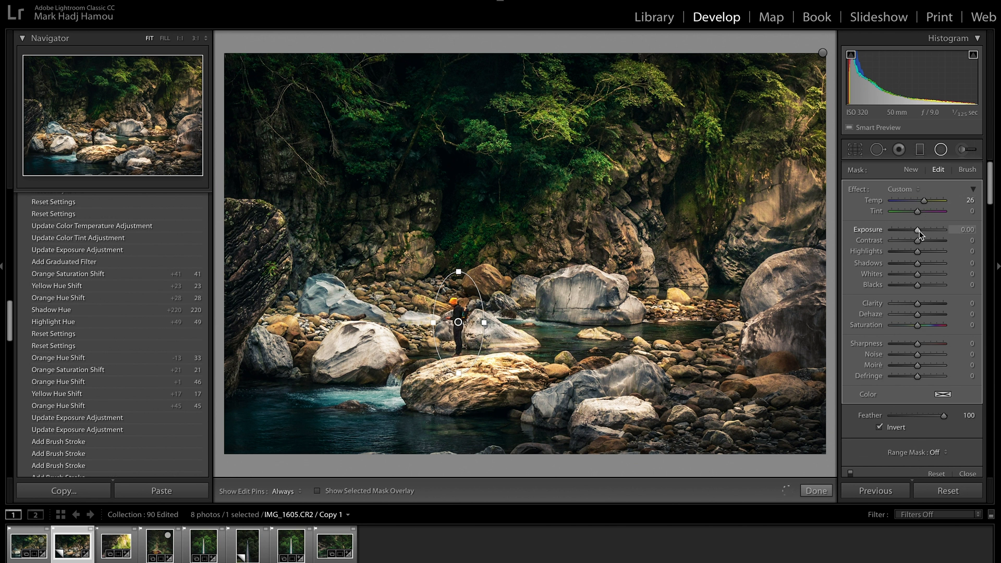
{"action": "left_click_drag", "start_coordinate": [921, 230], "coordinate": [922, 231]}
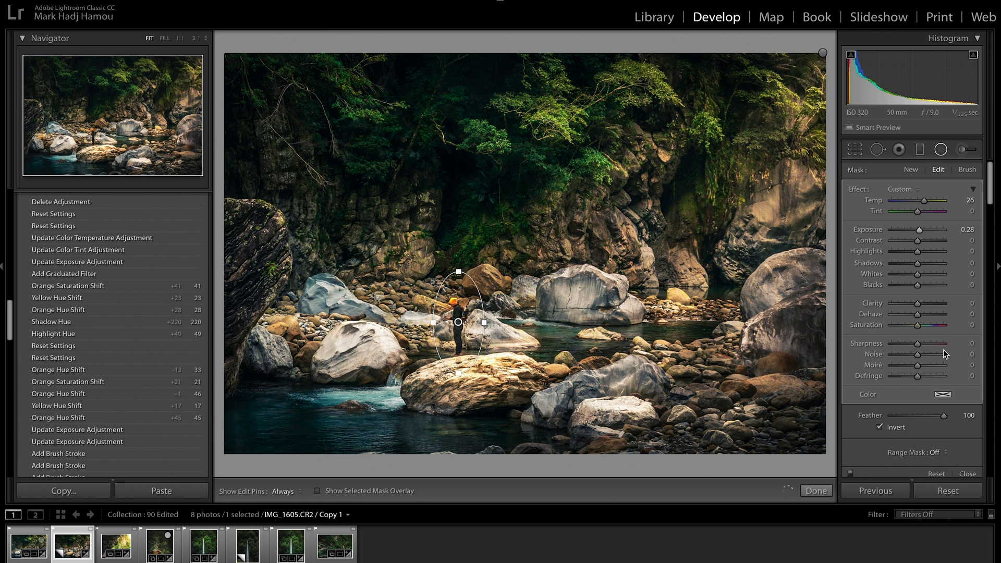
{"action": "left_click", "coordinate": [931, 305]}
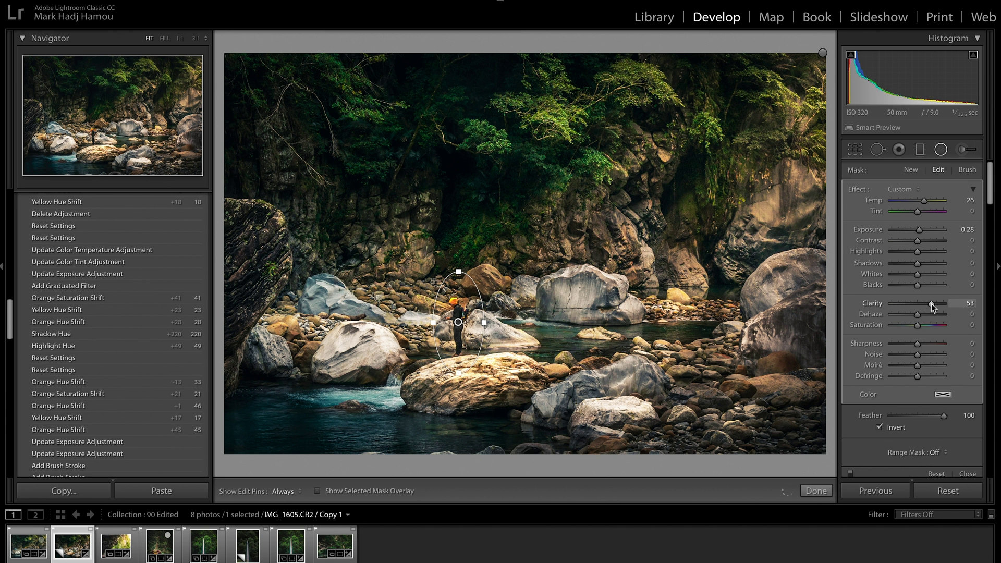
{"action": "key", "text": "shift+m"}
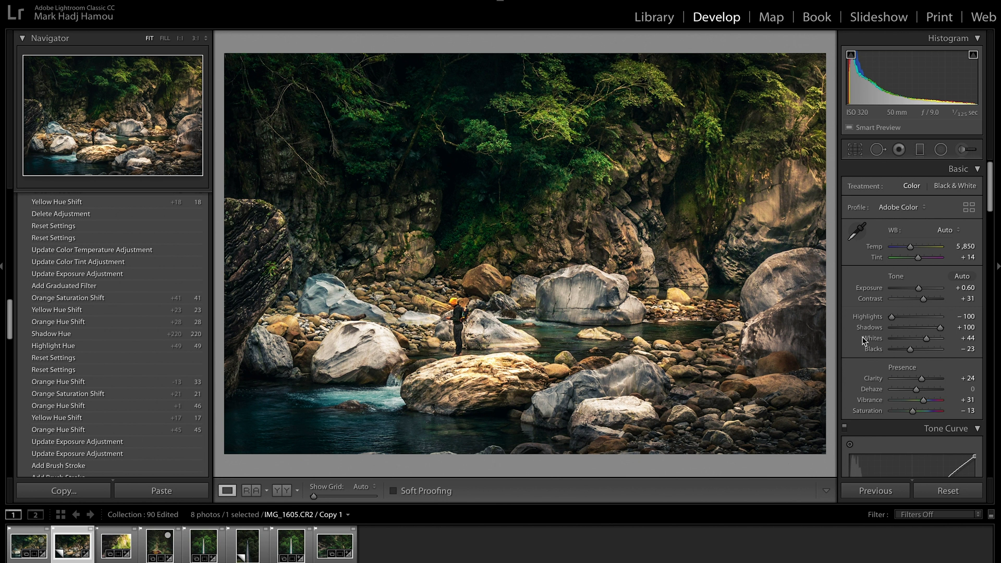
Pull the crop in from the top-right and reposition the photo around the hiker and boulders
{"action": "left_click", "coordinate": [855, 150]}
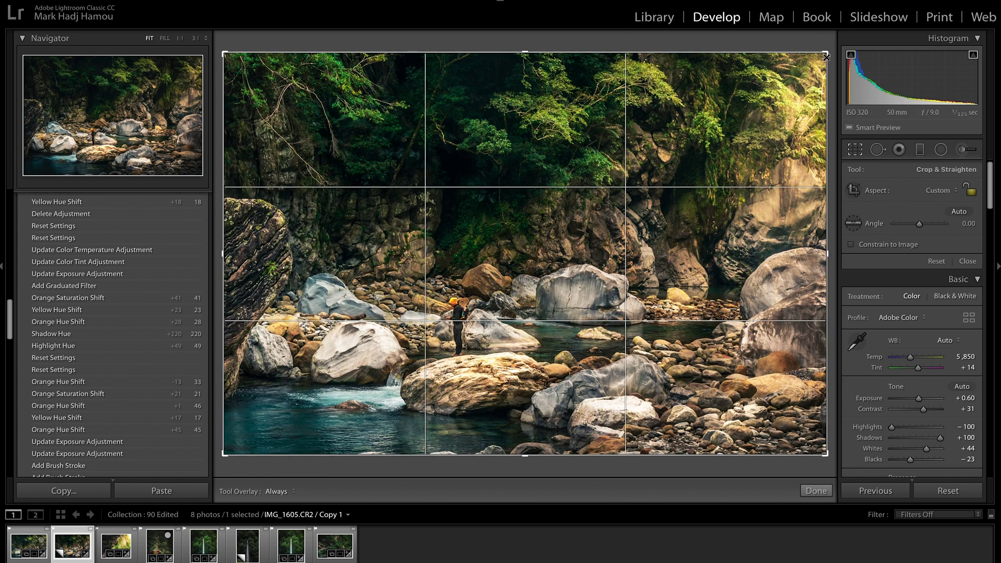
{"action": "left_click_drag", "start_coordinate": [827, 56], "coordinate": [807, 74]}
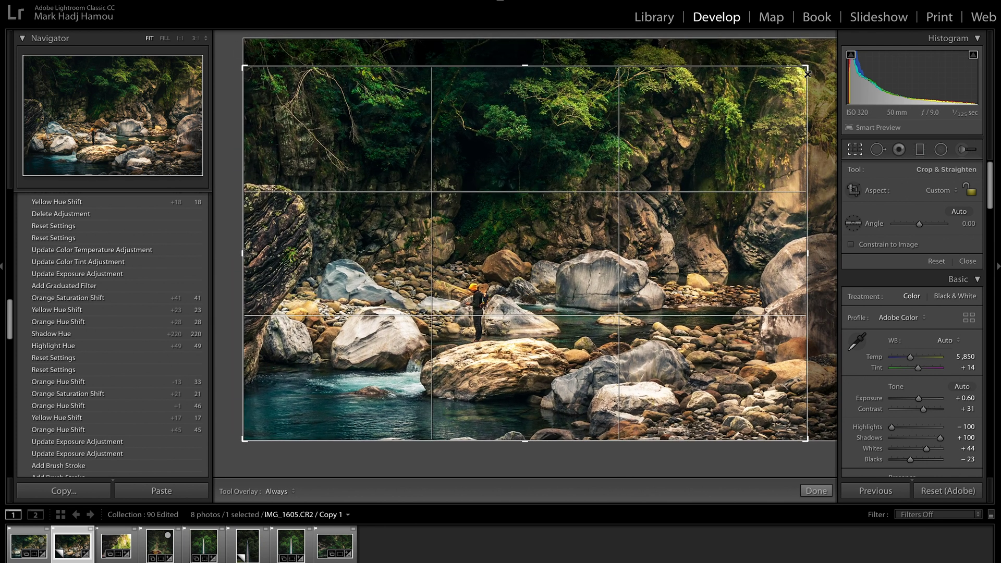
{"action": "left_click_drag", "start_coordinate": [737, 145], "coordinate": [692, 162]}
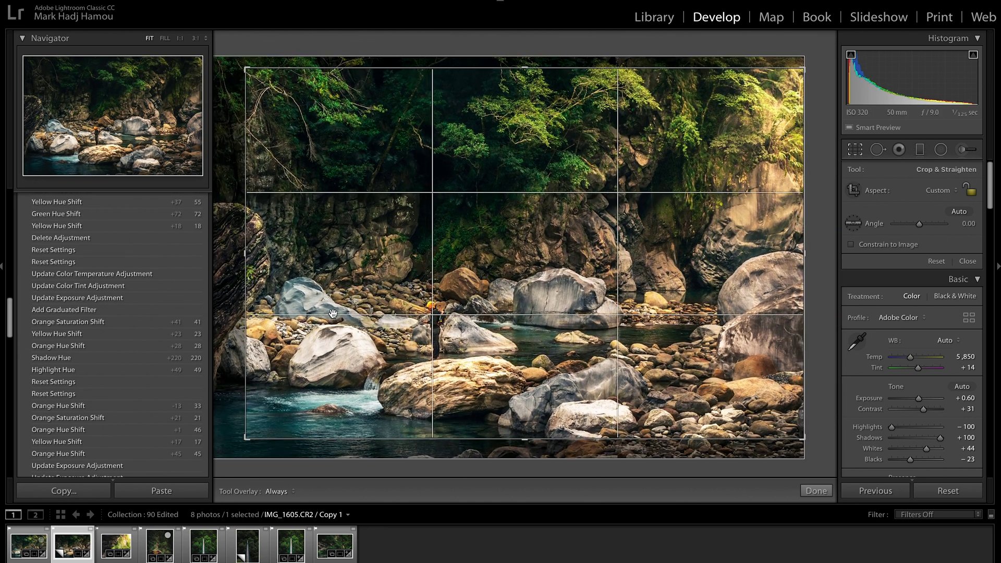
{"action": "left_click", "coordinate": [817, 492]}
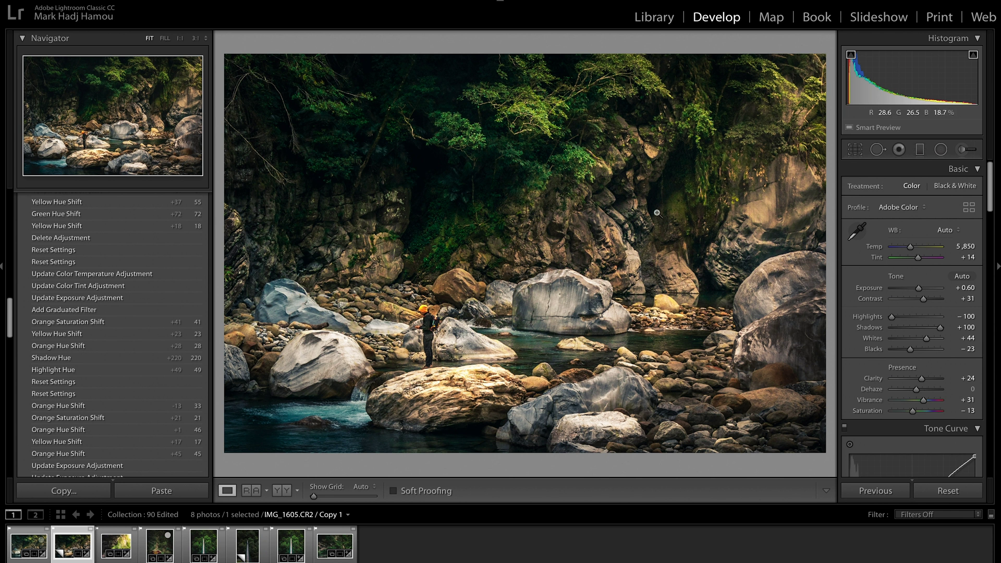
Create a virtual copy and crop it to a portrait 4 x 5 / 8 x 10 frame around the hiker
{"action": "right_click", "coordinate": [71, 546]}
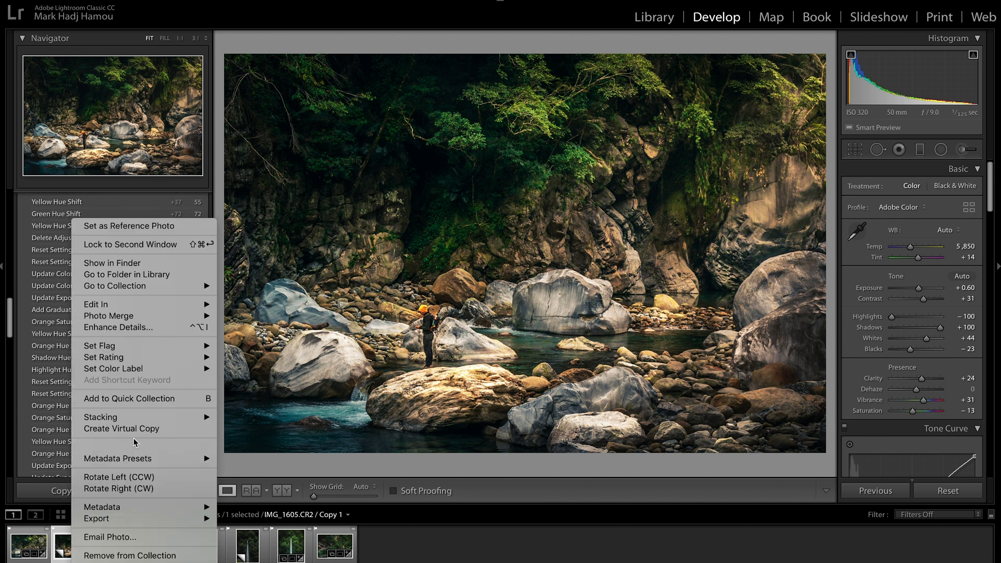
{"action": "left_click", "coordinate": [162, 421]}
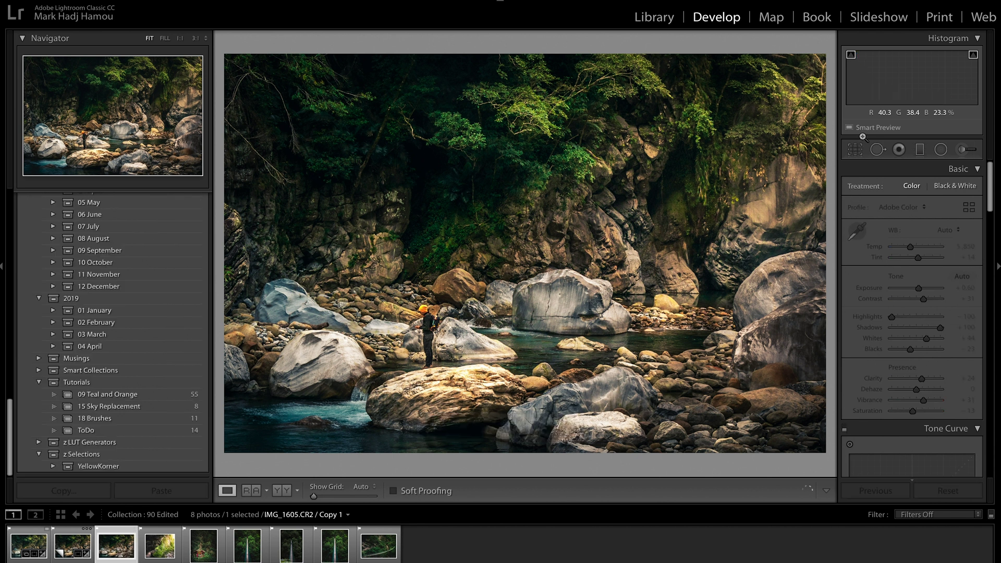
{"action": "left_click", "coordinate": [855, 150]}
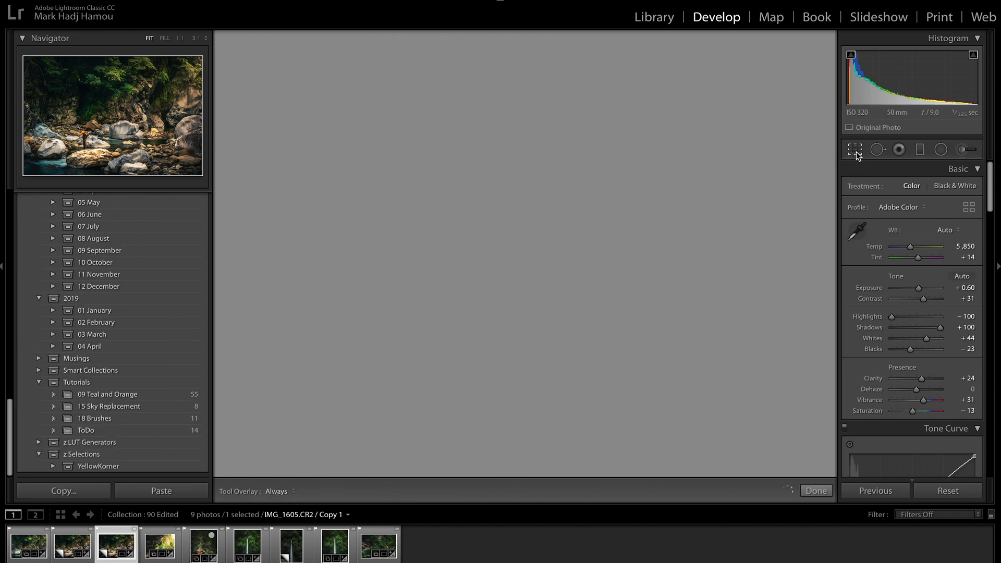
{"action": "left_click", "coordinate": [935, 191]}
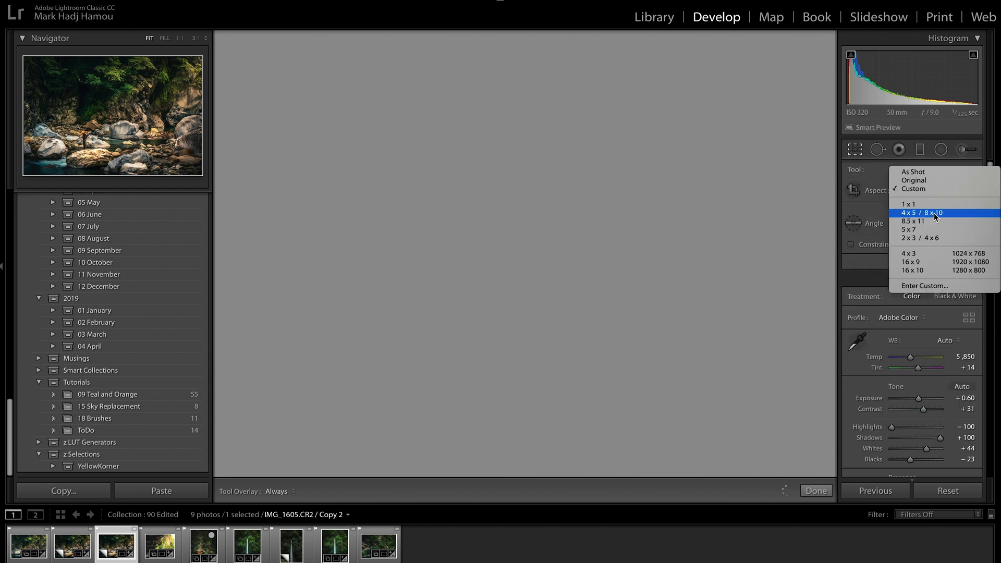
{"action": "left_click", "coordinate": [934, 212]}
{"action": "key", "text": "x"}
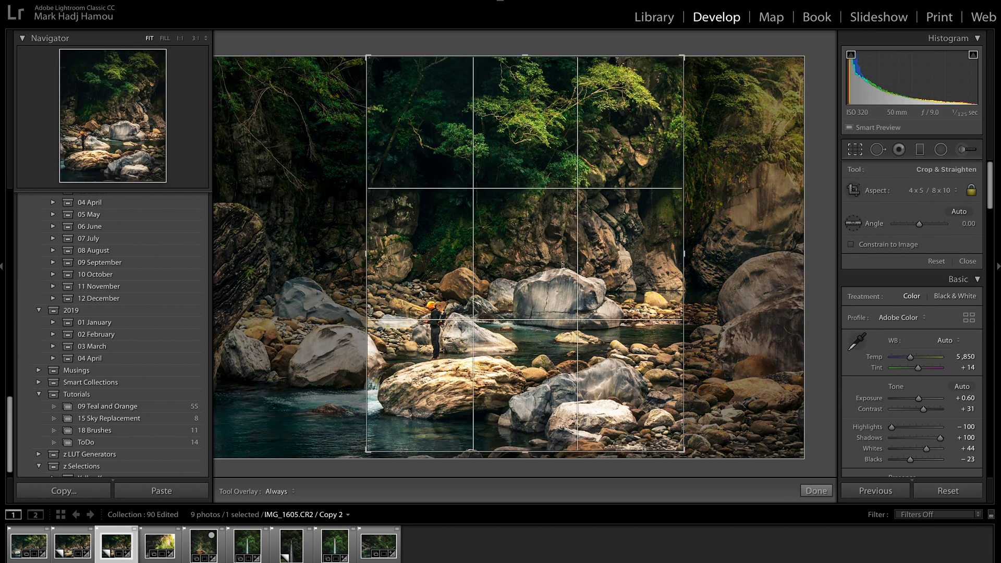
{"action": "left_click_drag", "start_coordinate": [522, 270], "coordinate": [558, 267]}
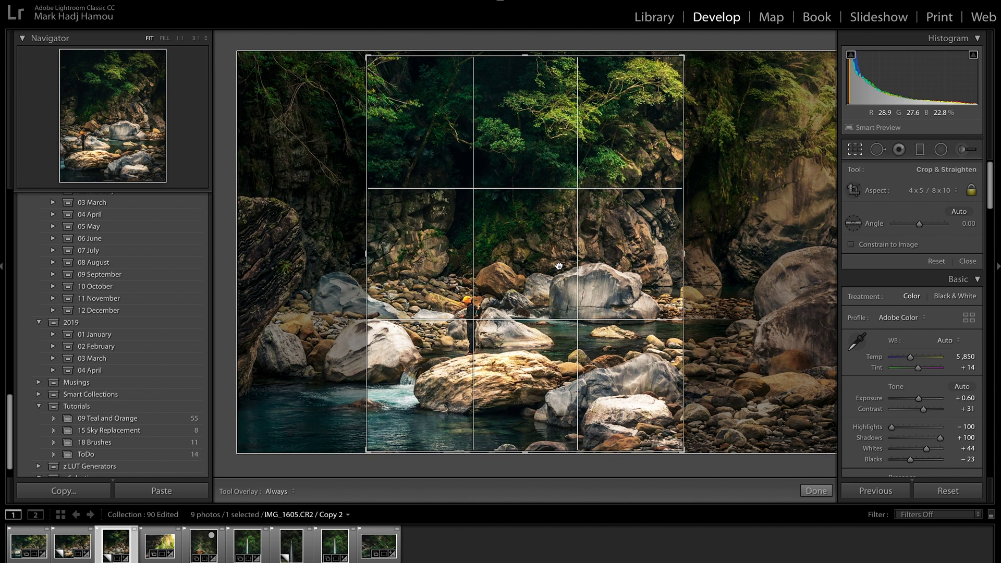
{"action": "key", "text": "Return"}
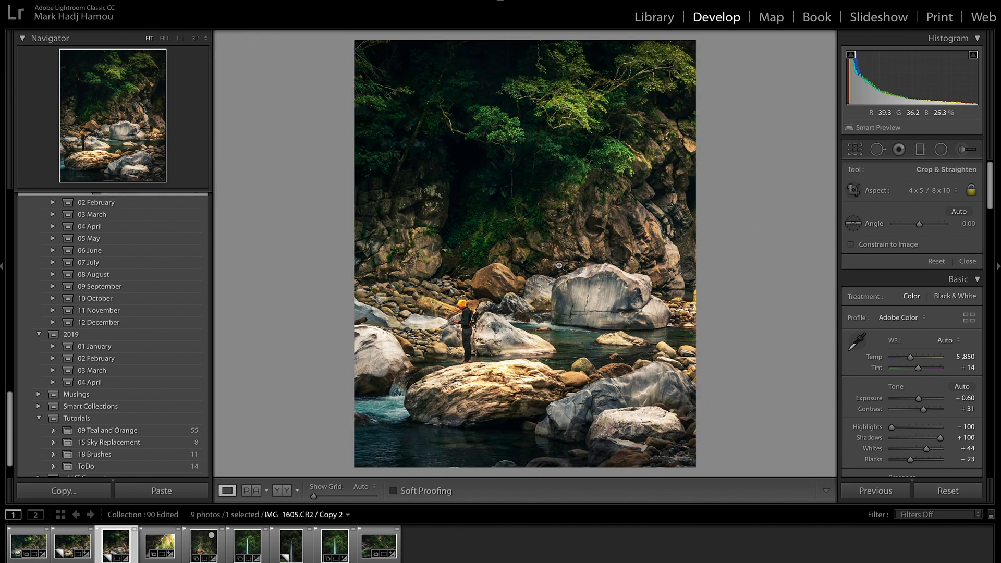